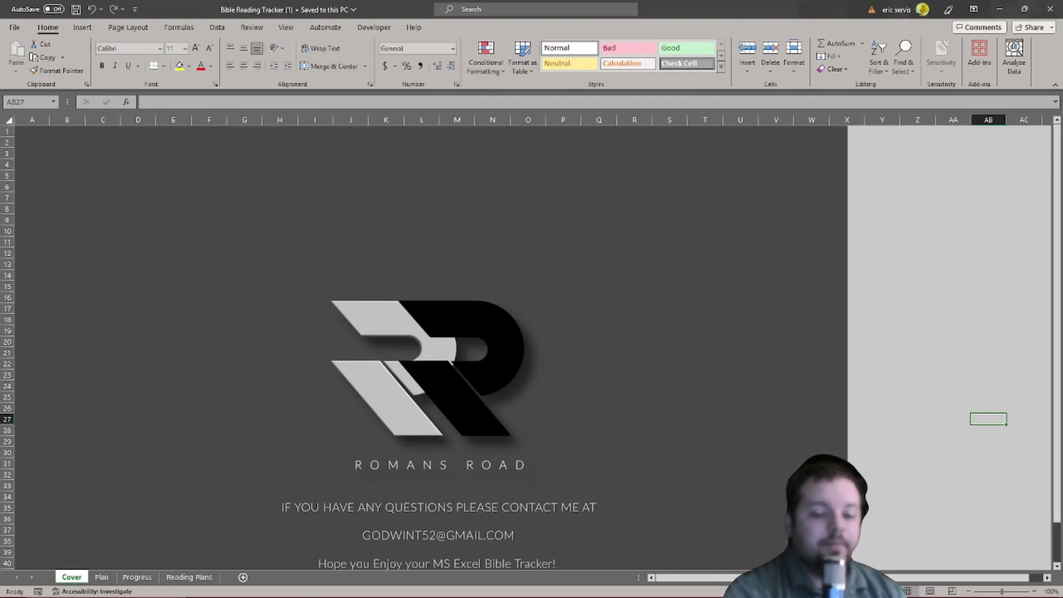
scroll(672, 374, down, 3)
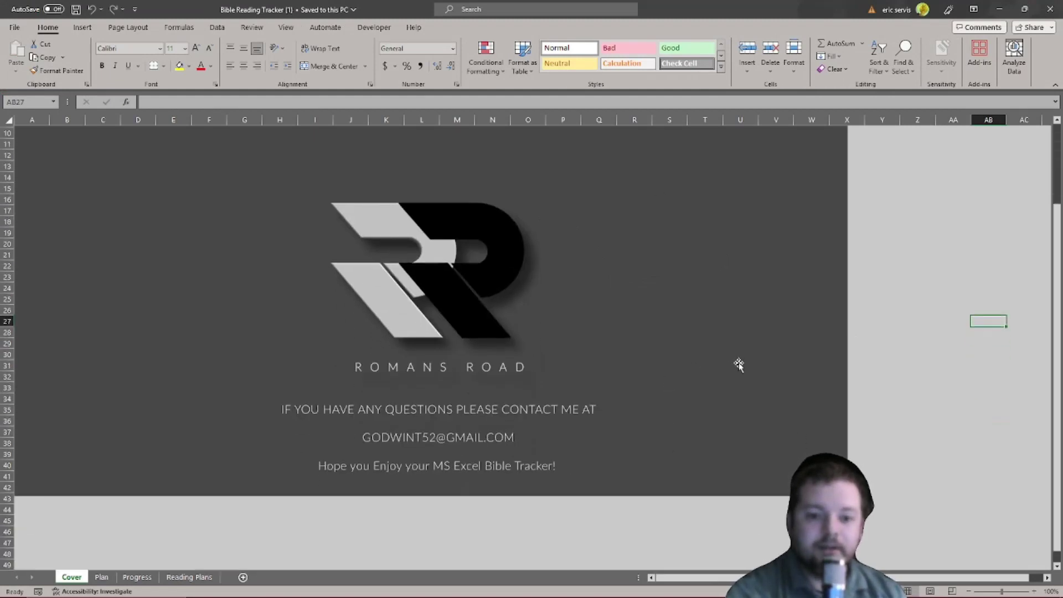
scroll(740, 364, up, 3)
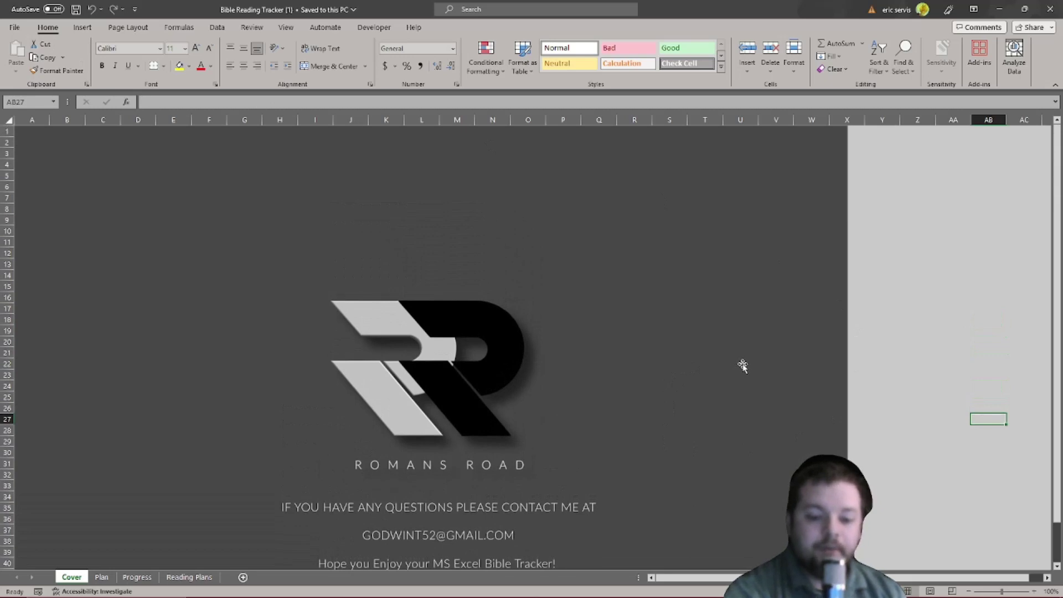
scroll(918, 323, down, 1)
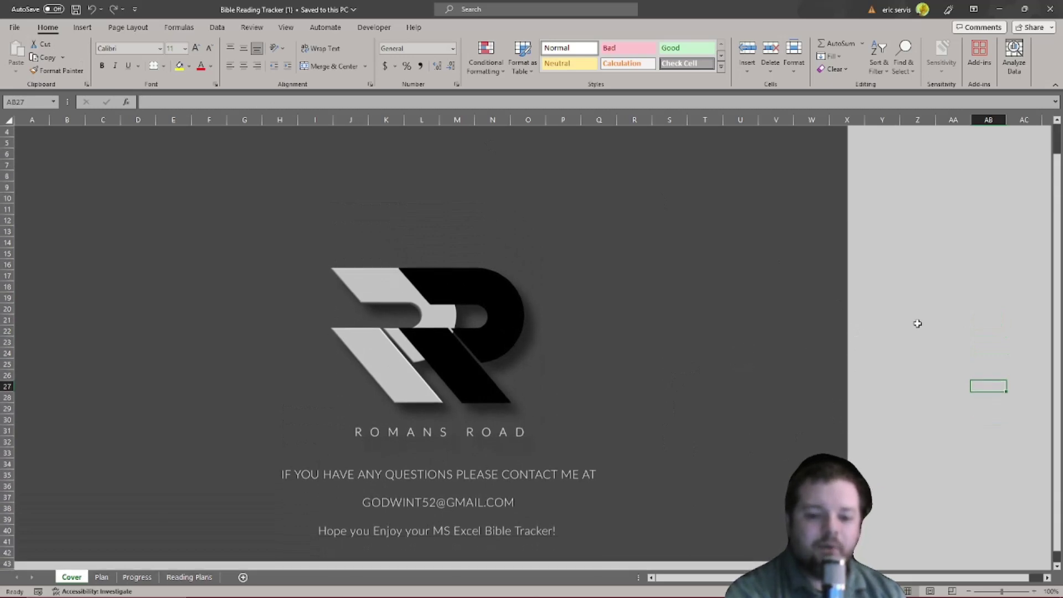
scroll(919, 322, up, 1)
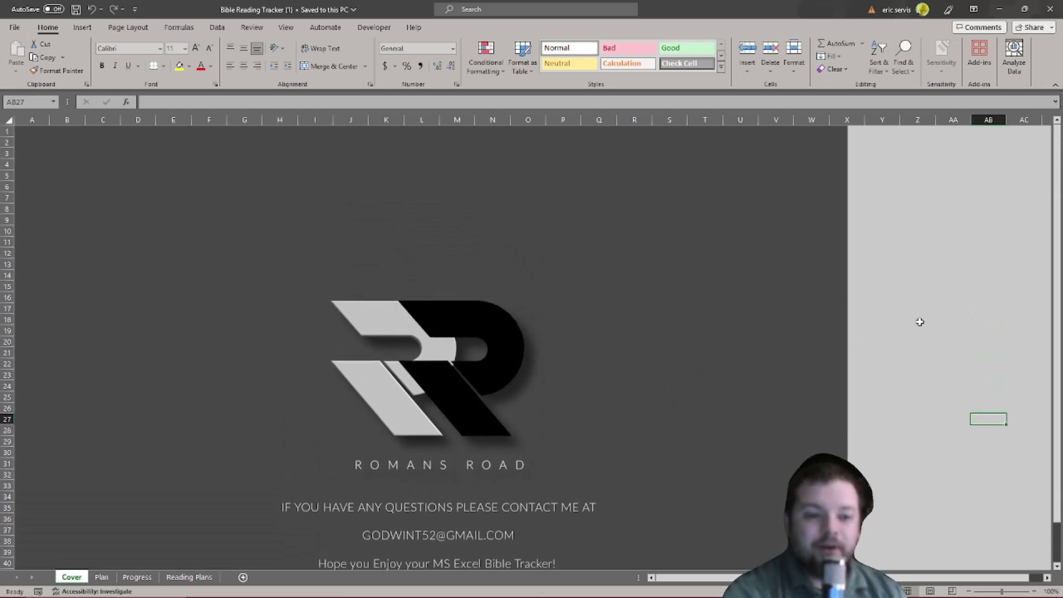
scroll(920, 322, down, 2)
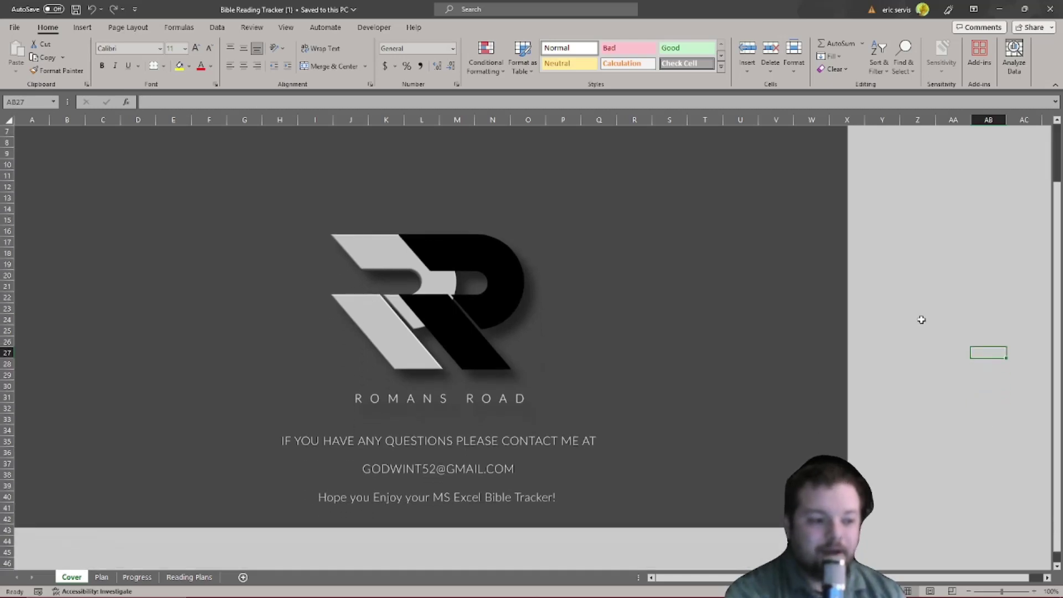
scroll(922, 320, up, 2)
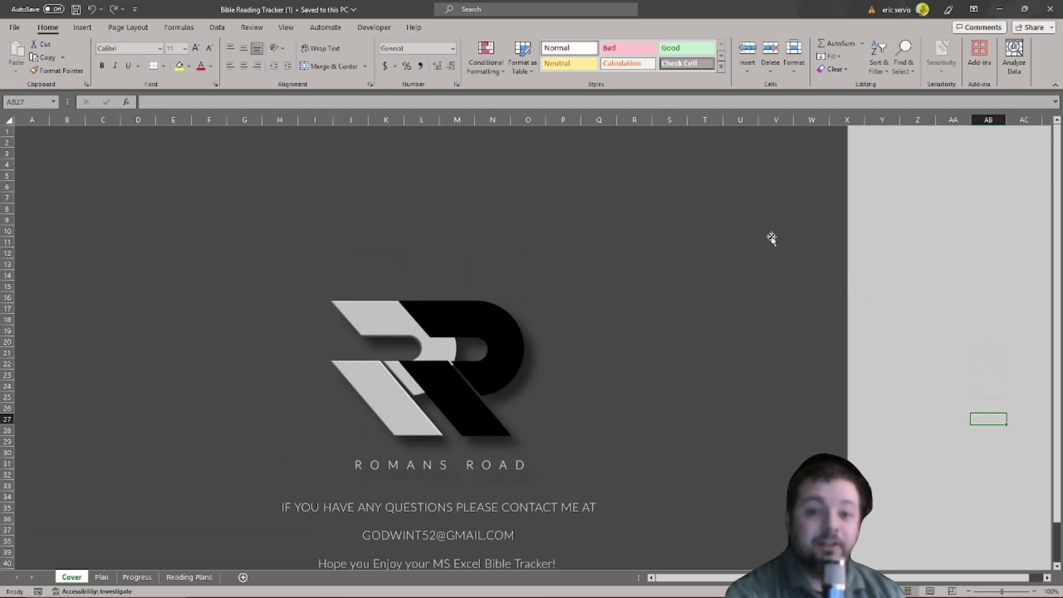
scroll(758, 241, down, 3)
scroll(804, 228, up, 2)
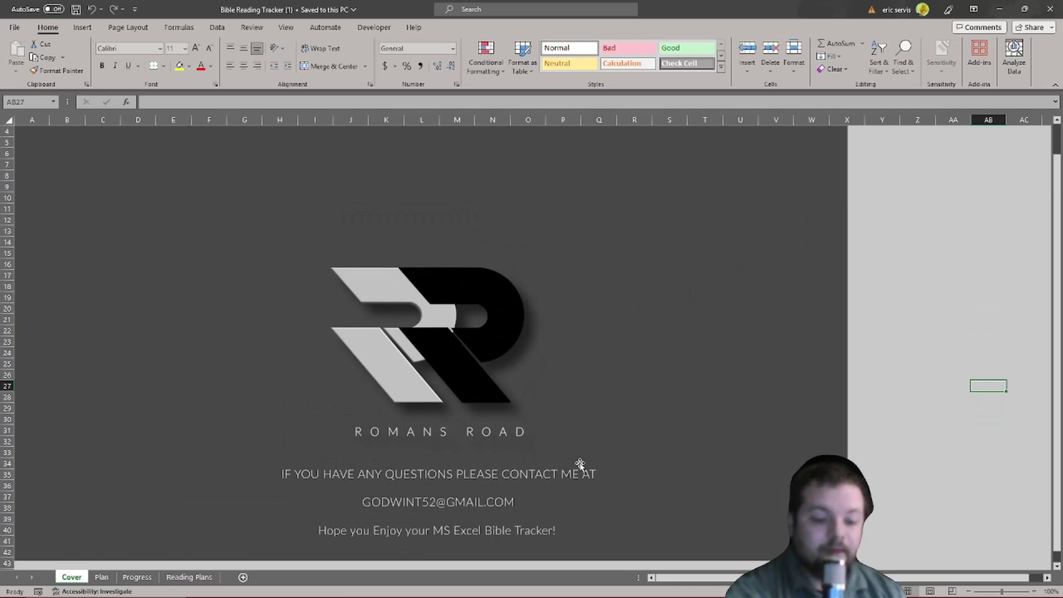
- View the Plan sheet from its Old Testament columns and open the Reading Plans sheet to read its pace tables
click(102, 577)
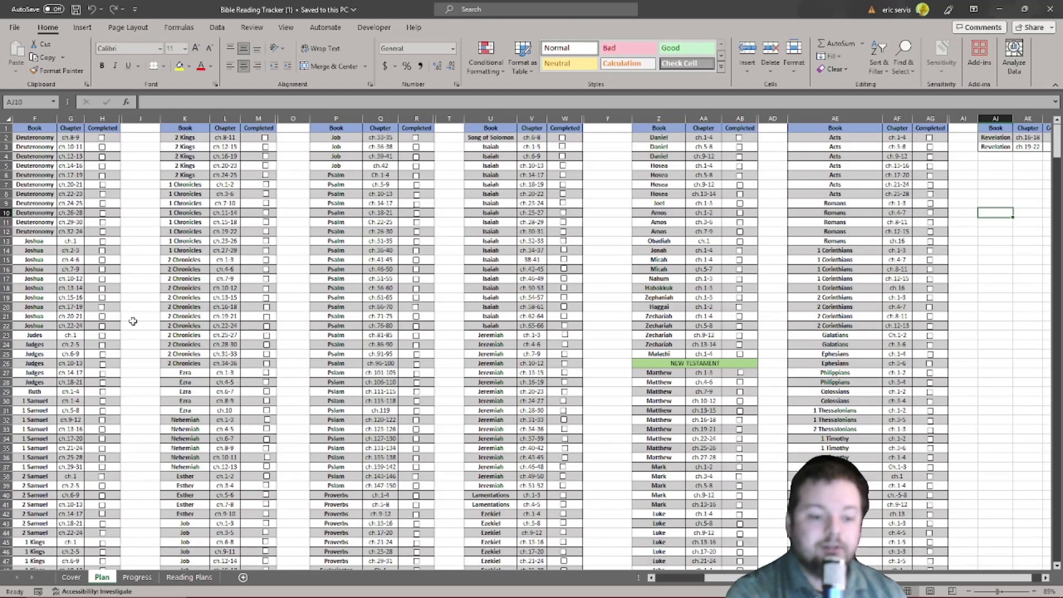
drag(727, 577, 679, 576)
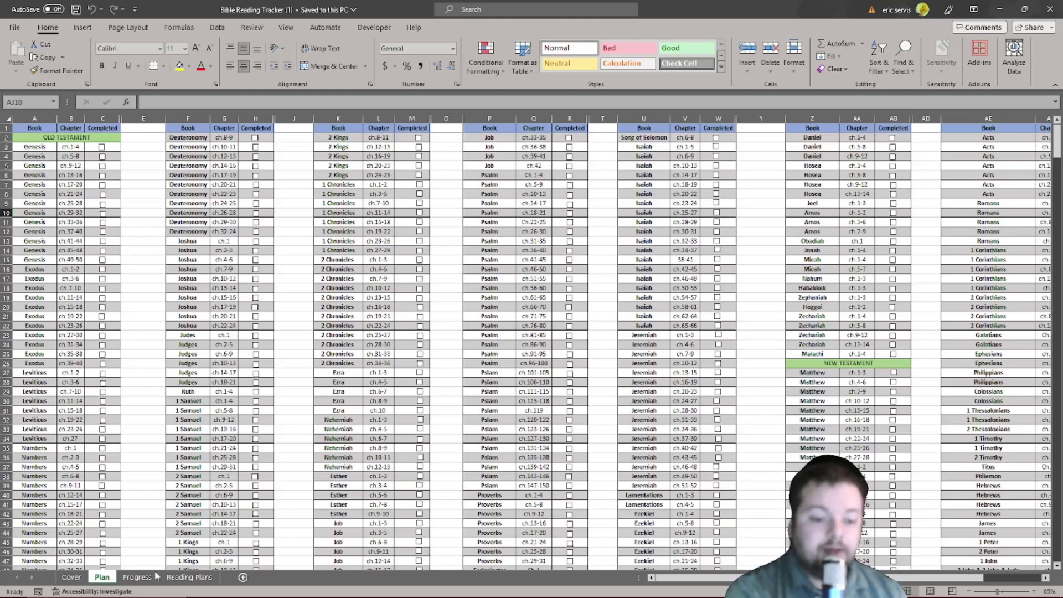
click(182, 579)
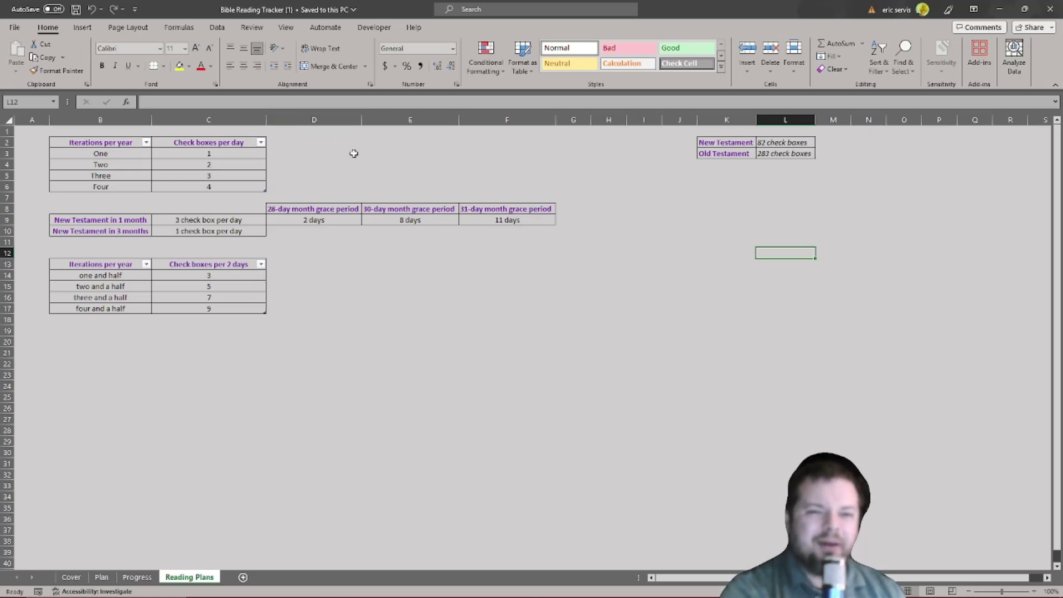
- Look through the book and chapter checklist on the Plan sheet from the first reading to the end
click(105, 577)
scroll(413, 433, down, 3)
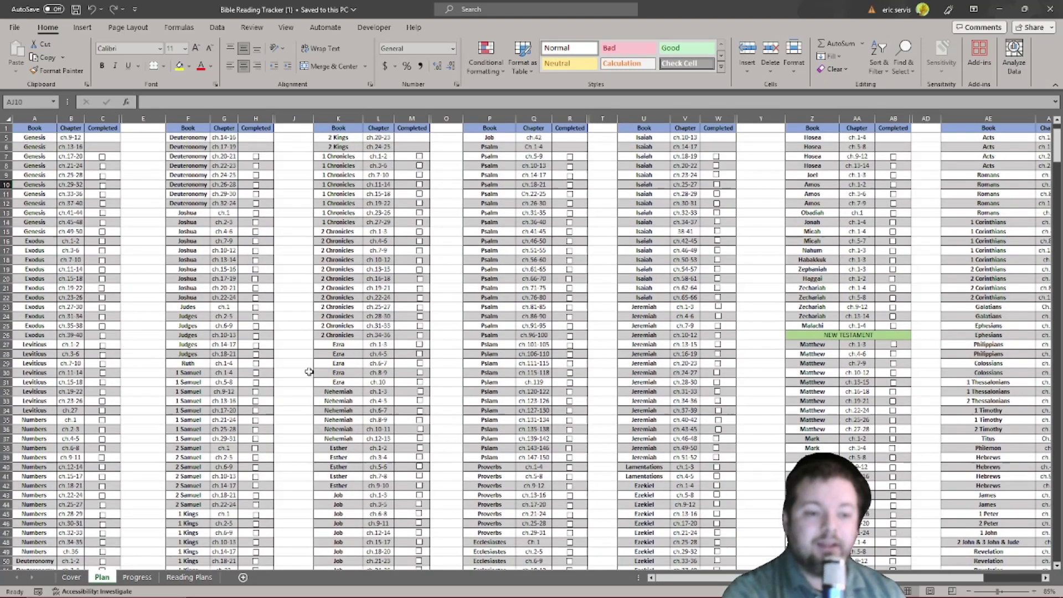
scroll(312, 367, up, 3)
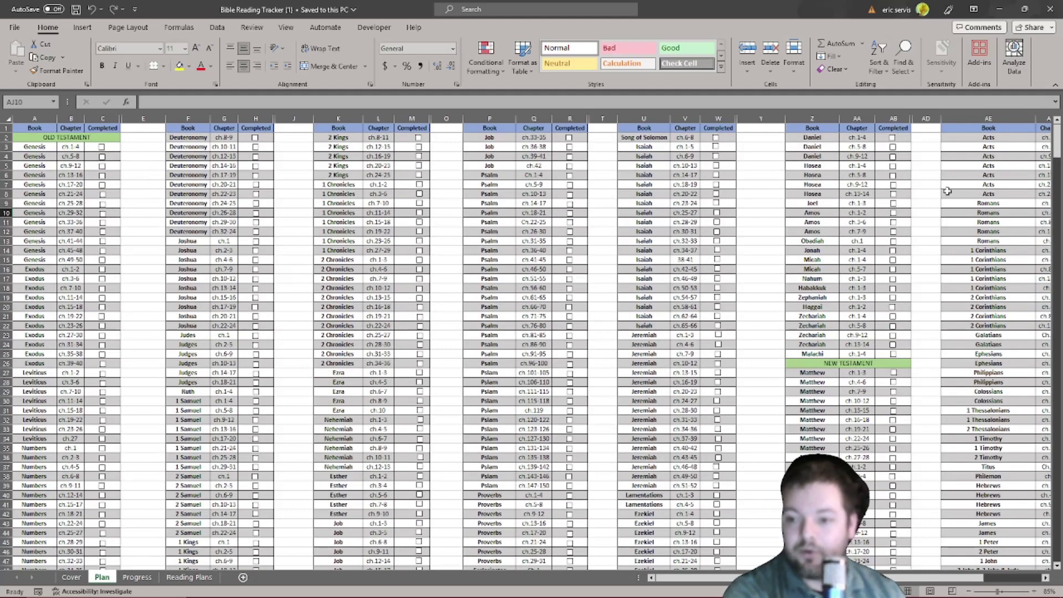
scroll(949, 377, down, 2)
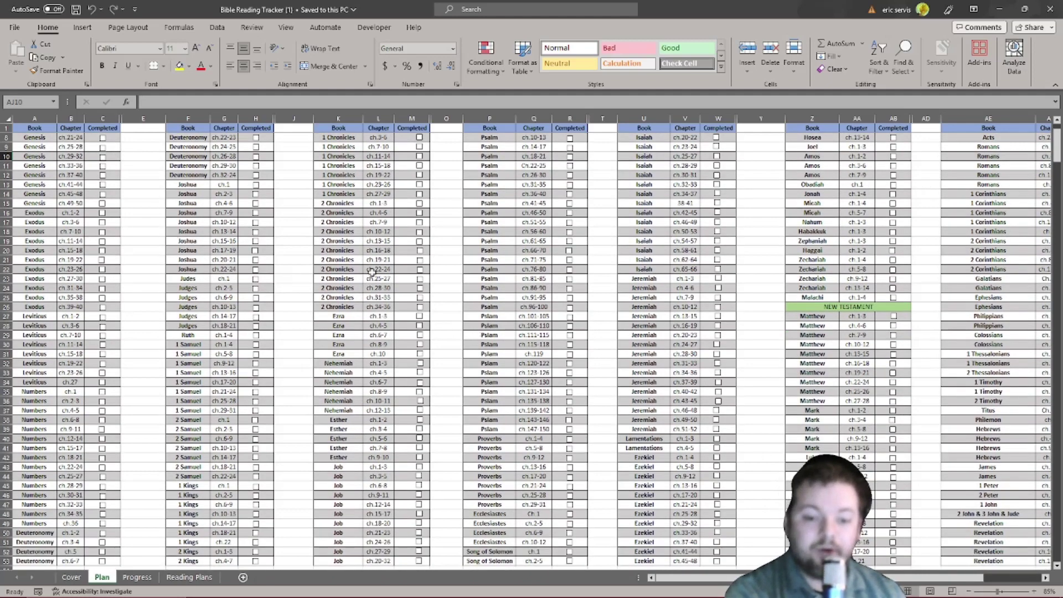
scroll(387, 293, up, 2)
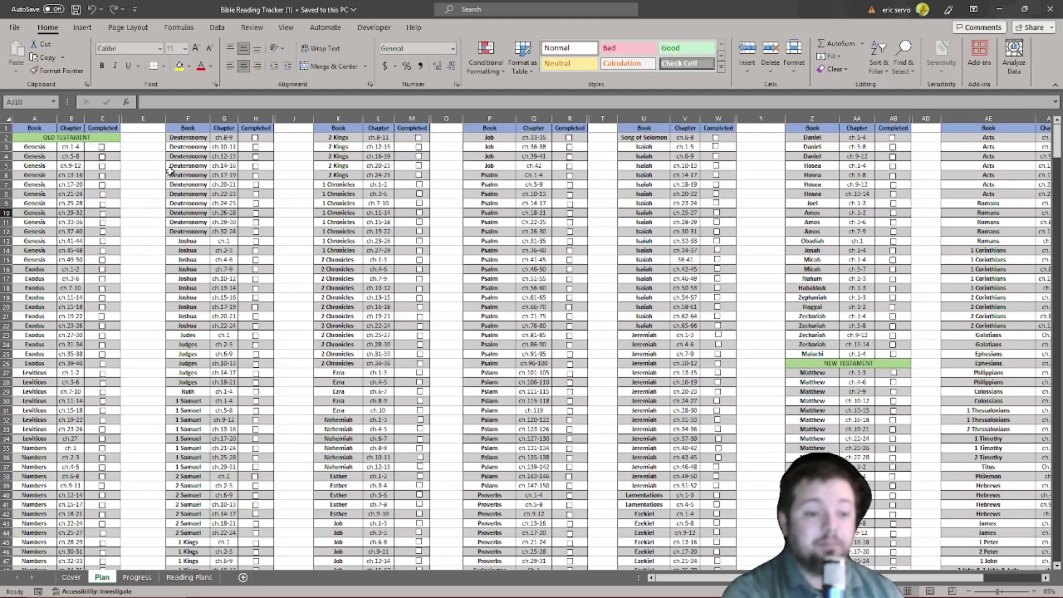
scroll(129, 264, down, 1)
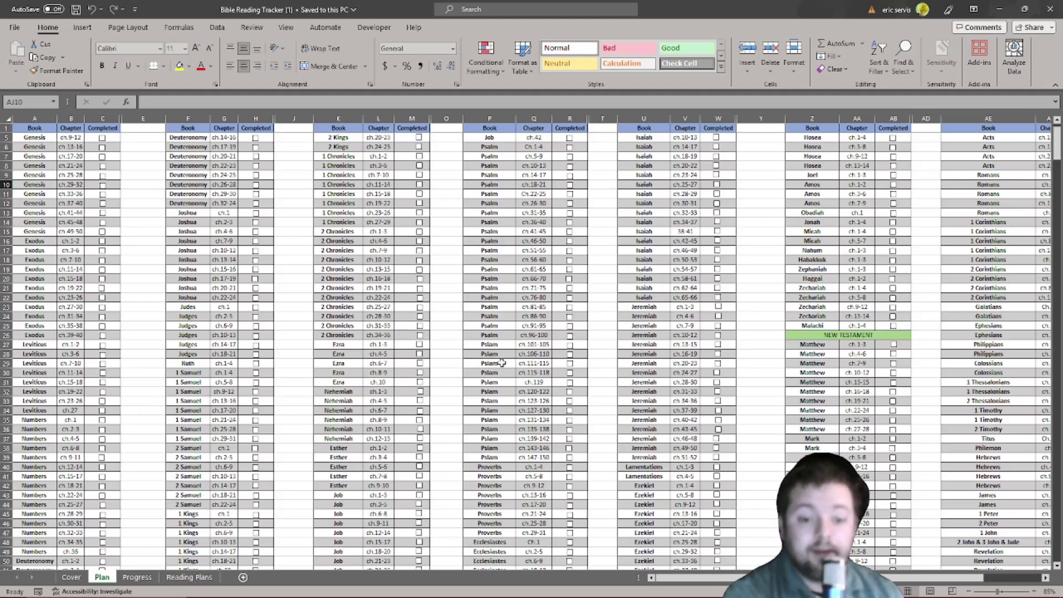
scroll(501, 363, down, 6)
scroll(717, 344, up, 5)
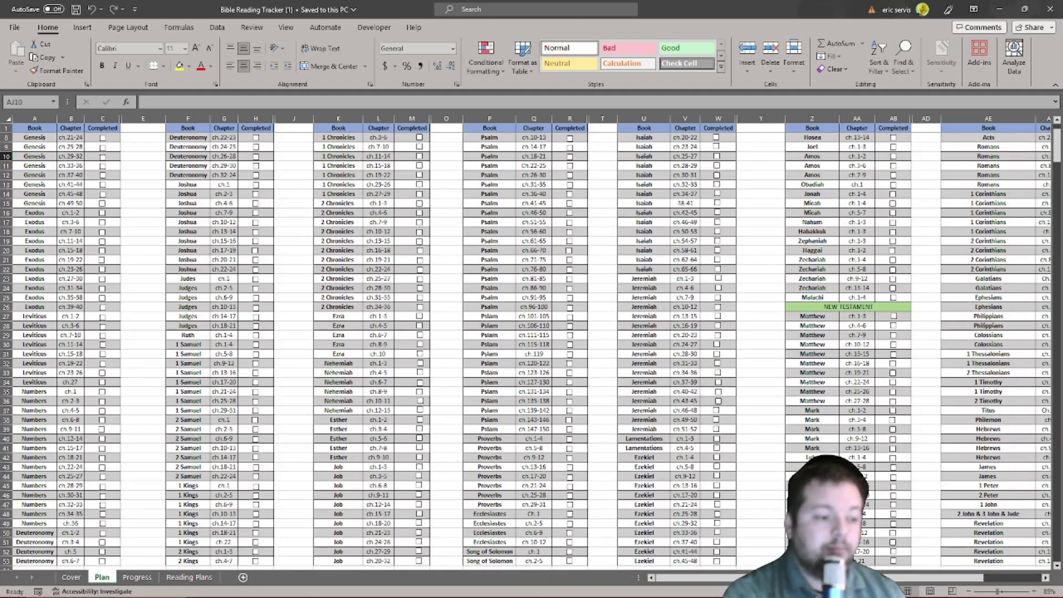
scroll(366, 285, up, 3)
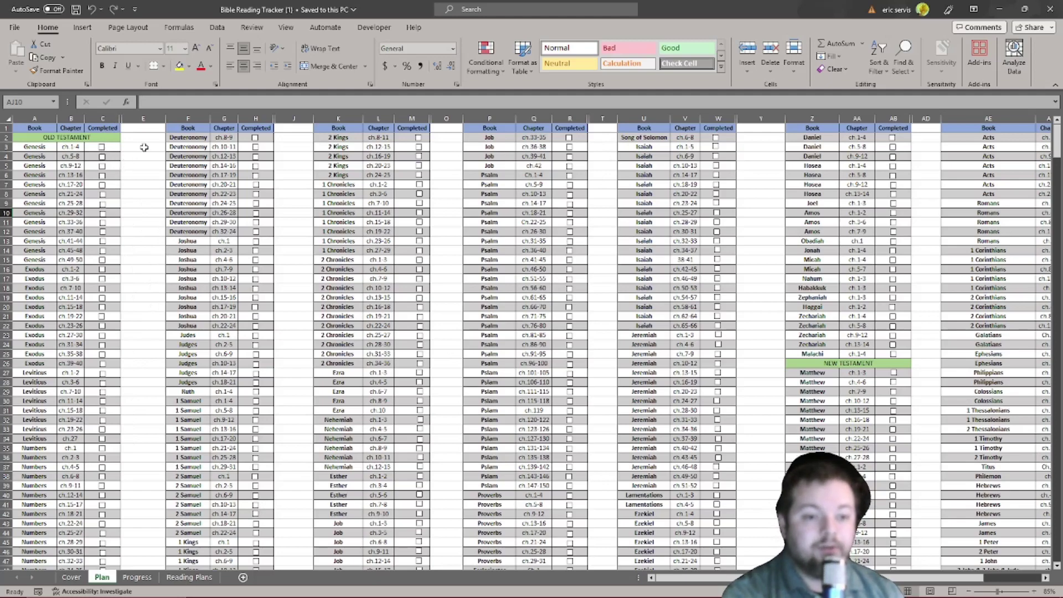
- Mark the six Genesis readings from ch.1-4 through ch.21-24 as completed on the Plan sheet and view the Progress charts
click(101, 148)
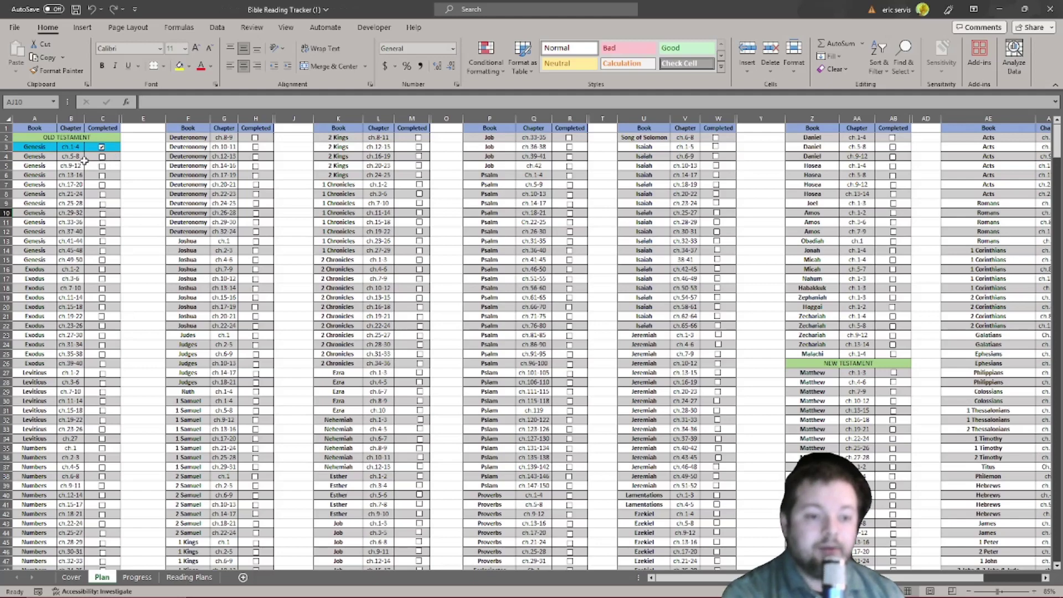
click(102, 157)
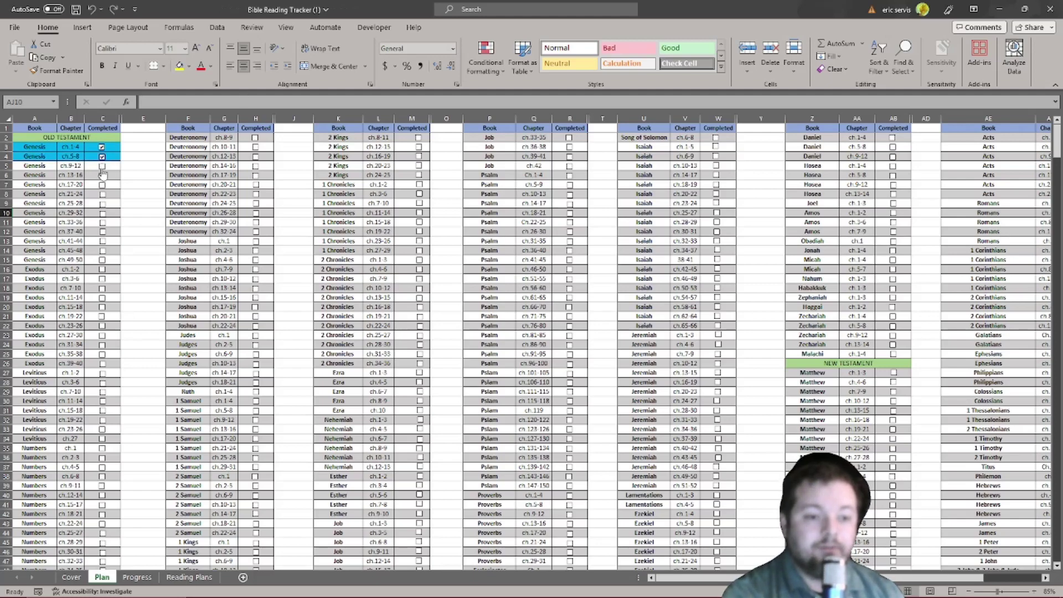
click(102, 167)
click(102, 175)
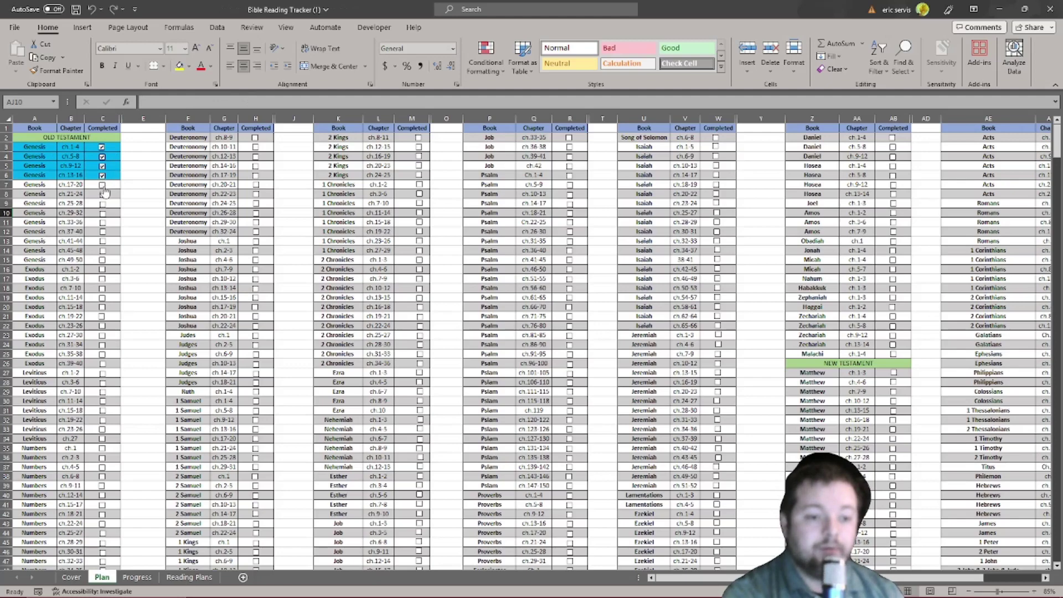
click(102, 185)
click(102, 195)
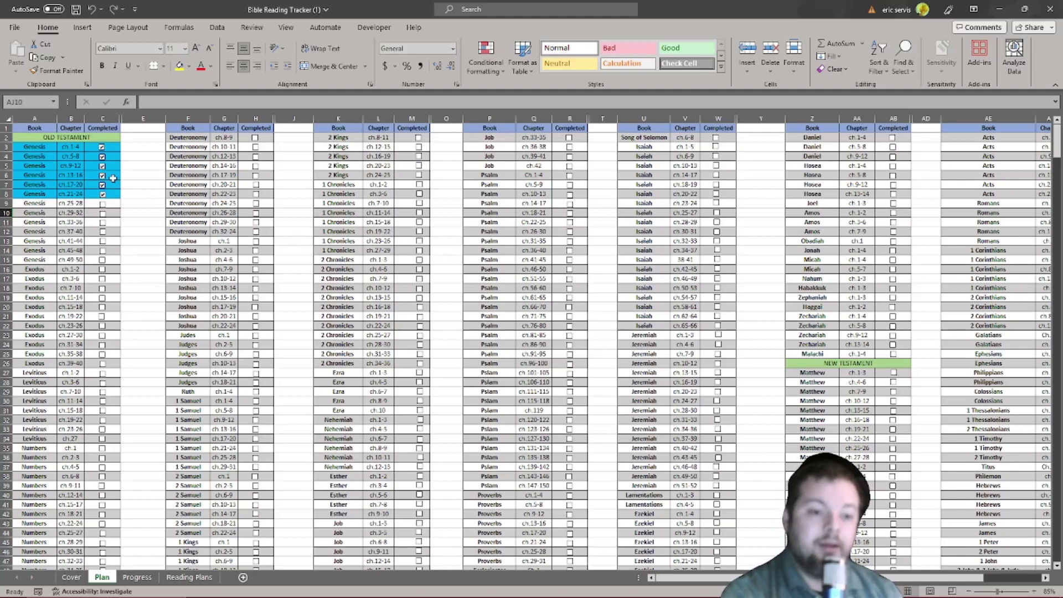
click(144, 579)
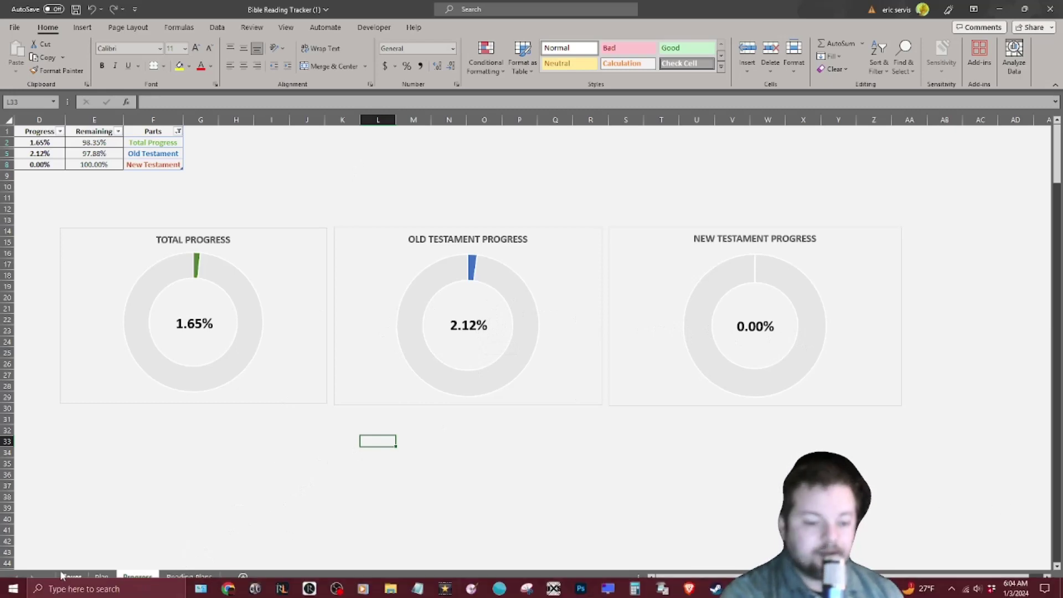
- Clear the completed marks for Genesis ch.13-16, ch.17-20 and ch.21-24 on the Plan sheet and check the Progress charts again
click(103, 578)
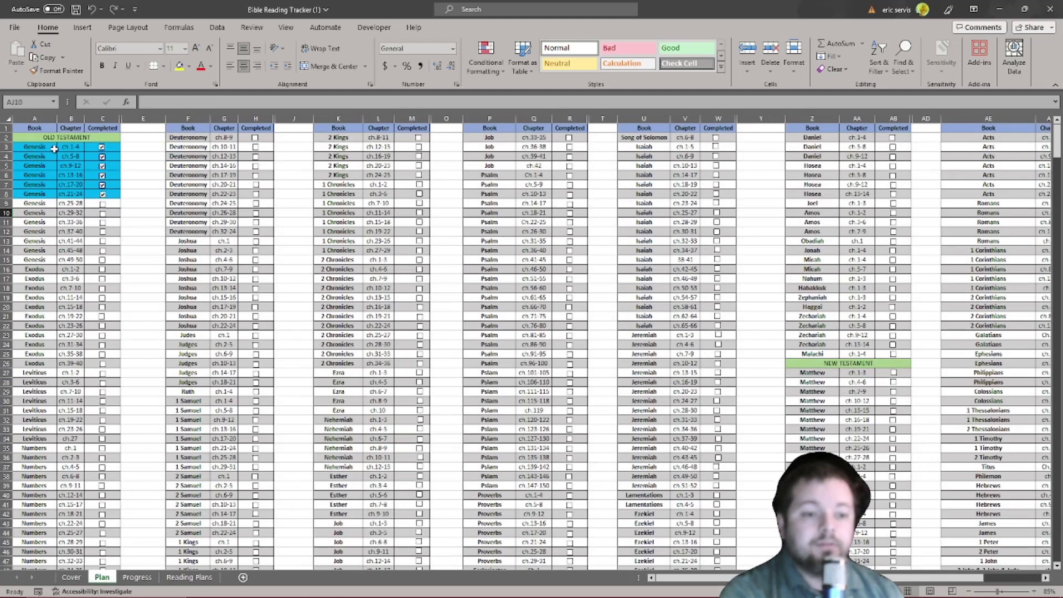
click(115, 146)
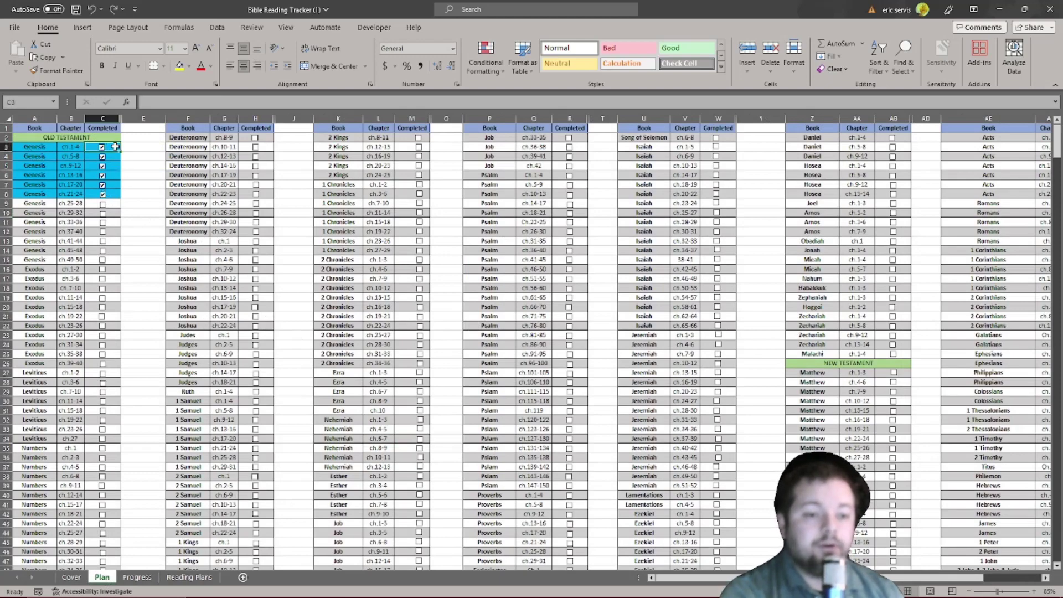
click(115, 156)
click(114, 166)
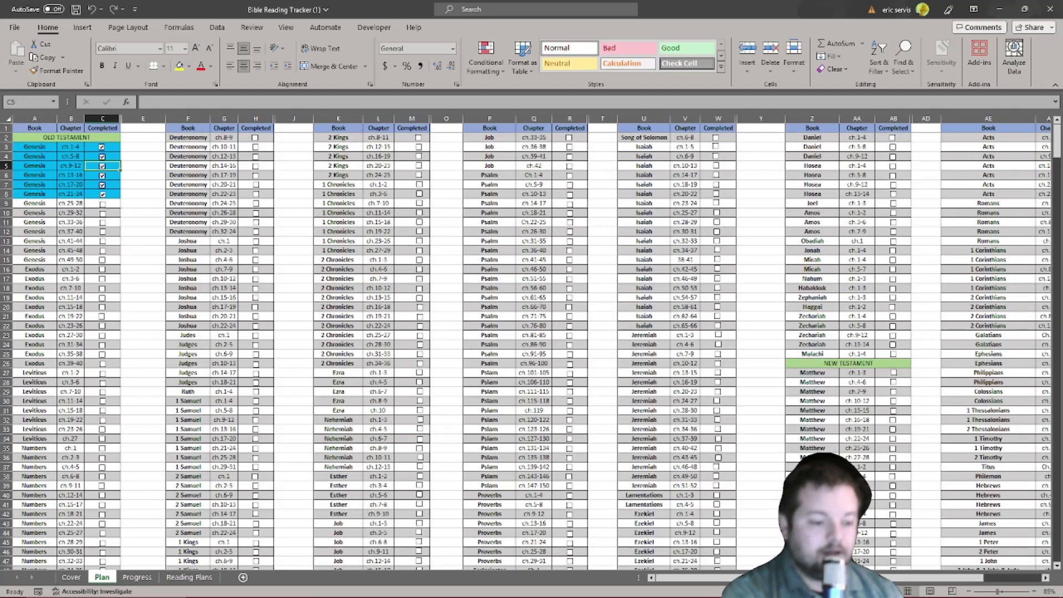
click(102, 176)
click(102, 184)
click(103, 194)
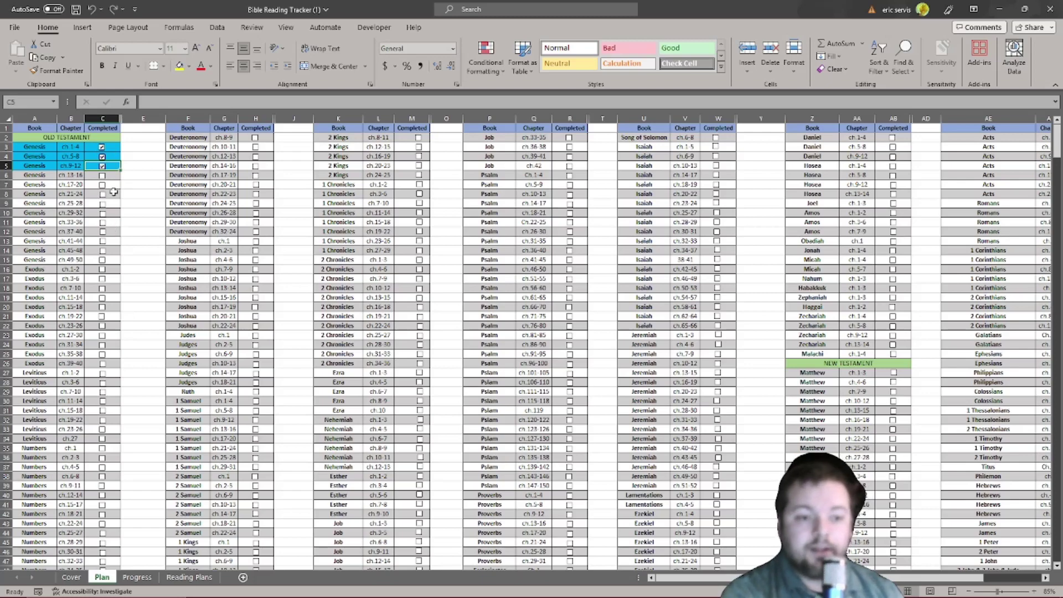
click(148, 578)
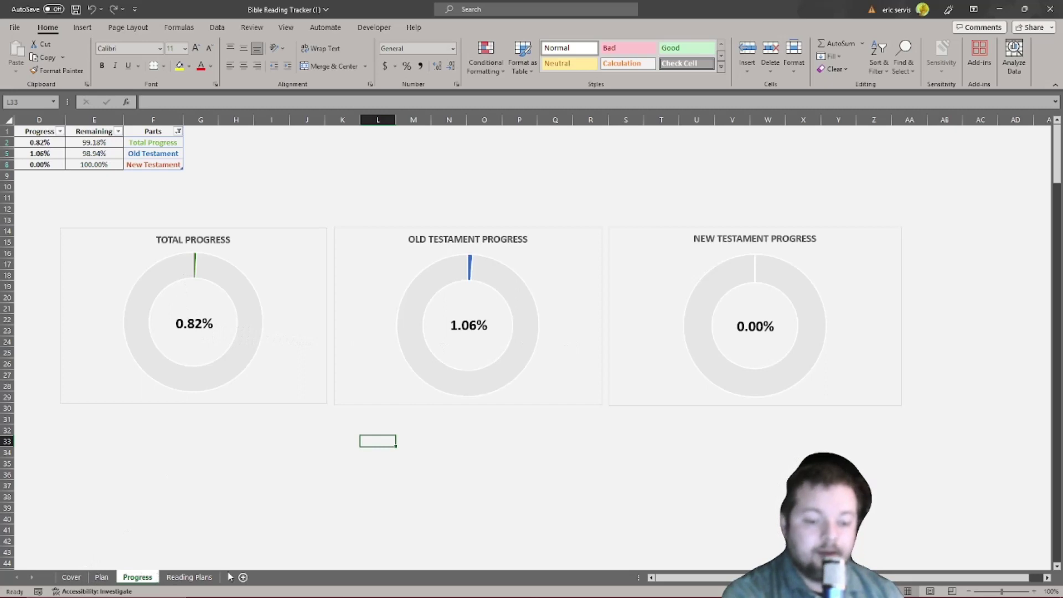
- Examine the pace tables on the Reading Plans sheet, glance at the Cover, and look over the Plan checklist
click(191, 577)
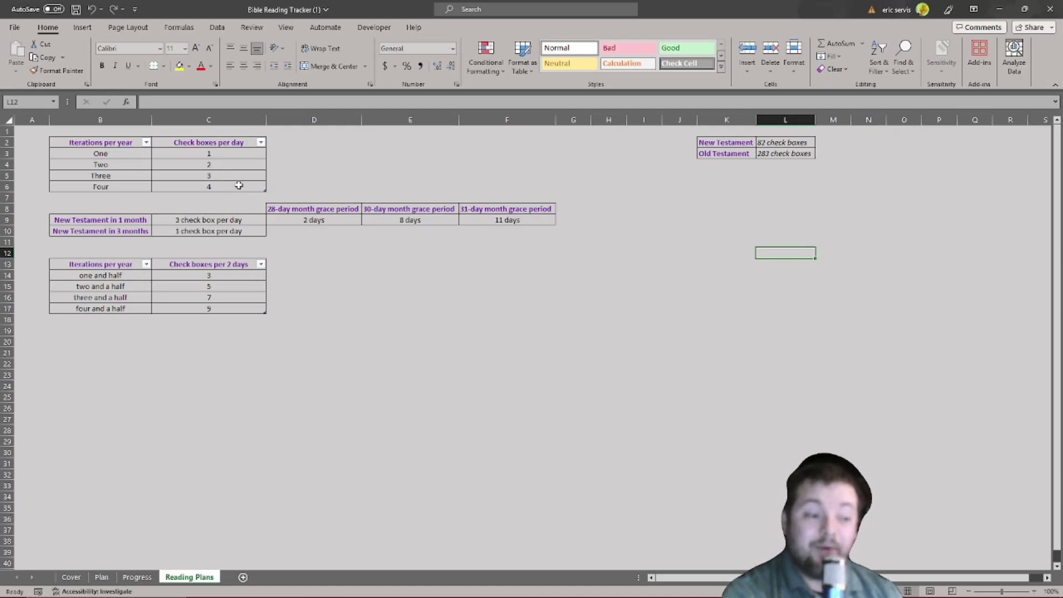
click(71, 577)
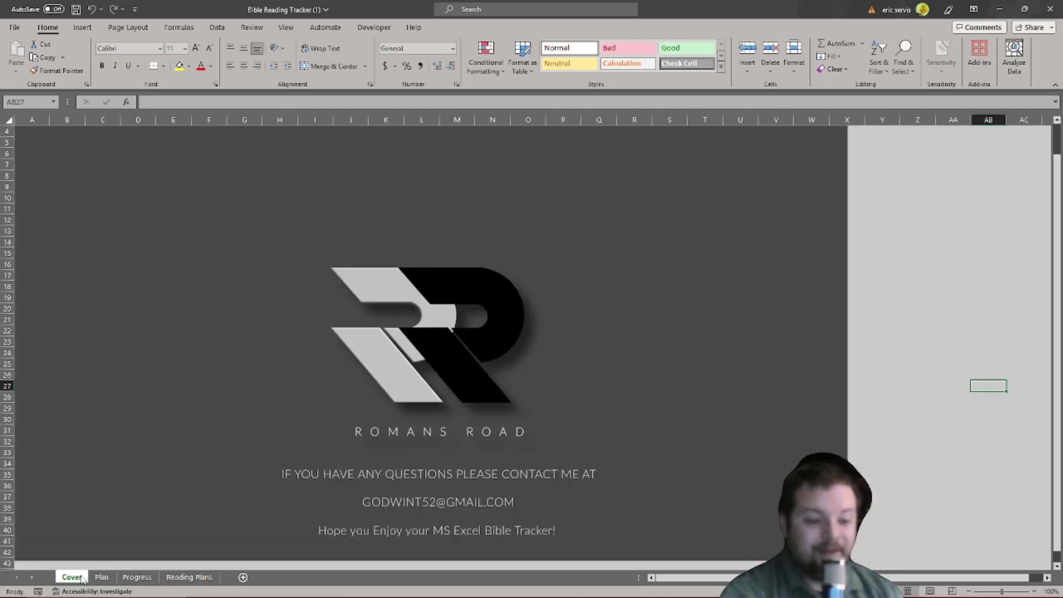
click(103, 577)
scroll(468, 389, down, 2)
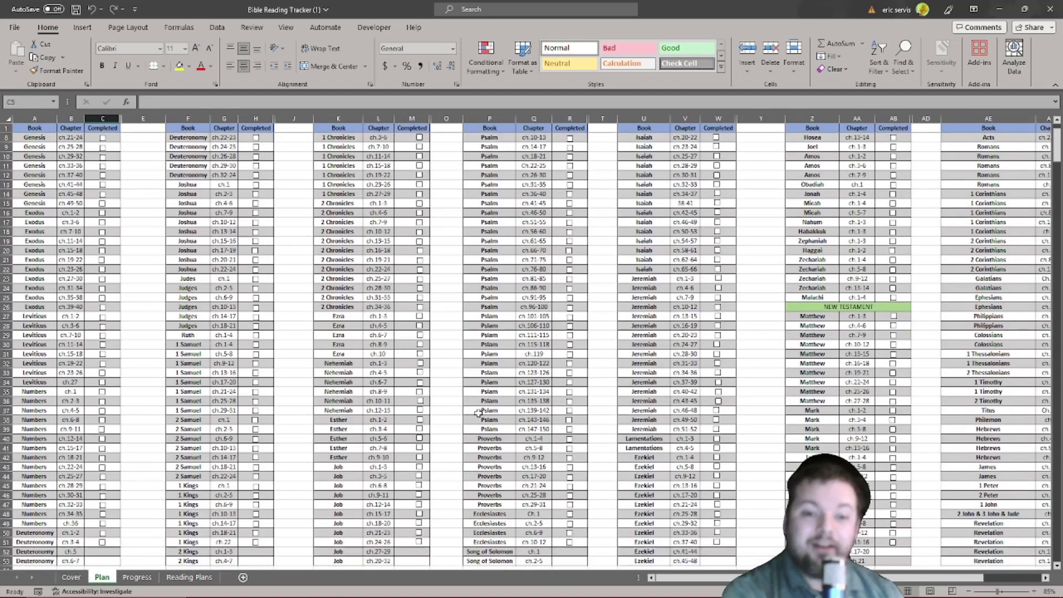
scroll(563, 382, down, 5)
scroll(669, 336, up, 7)
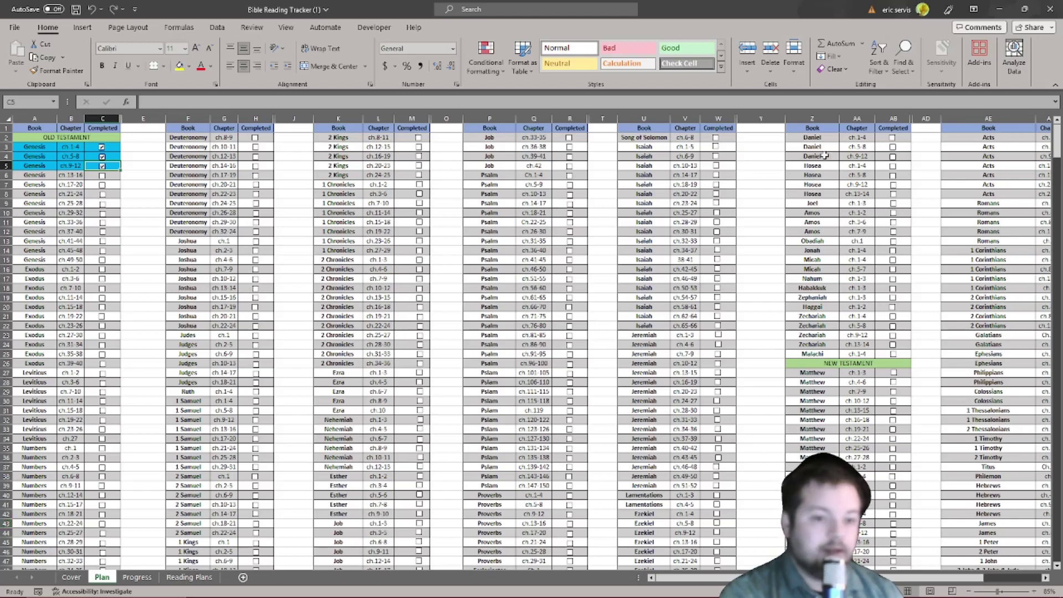
scroll(675, 548, down, 1)
scroll(674, 549, down, 1)
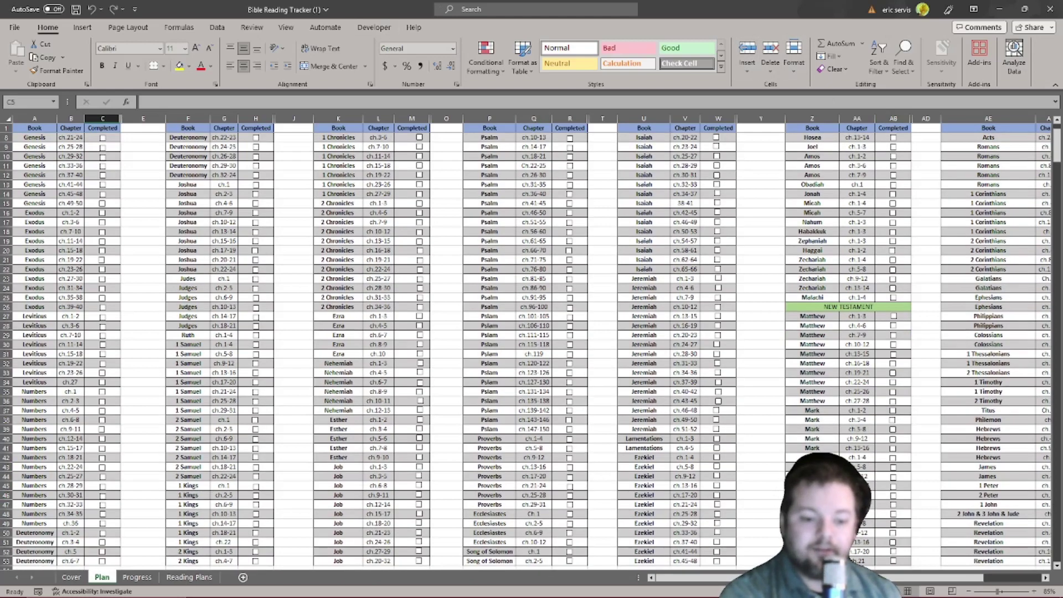
- Review the Reading Plans, Progress, Plan and Cover sheets in turn, finishing on the Progress sheet
click(185, 578)
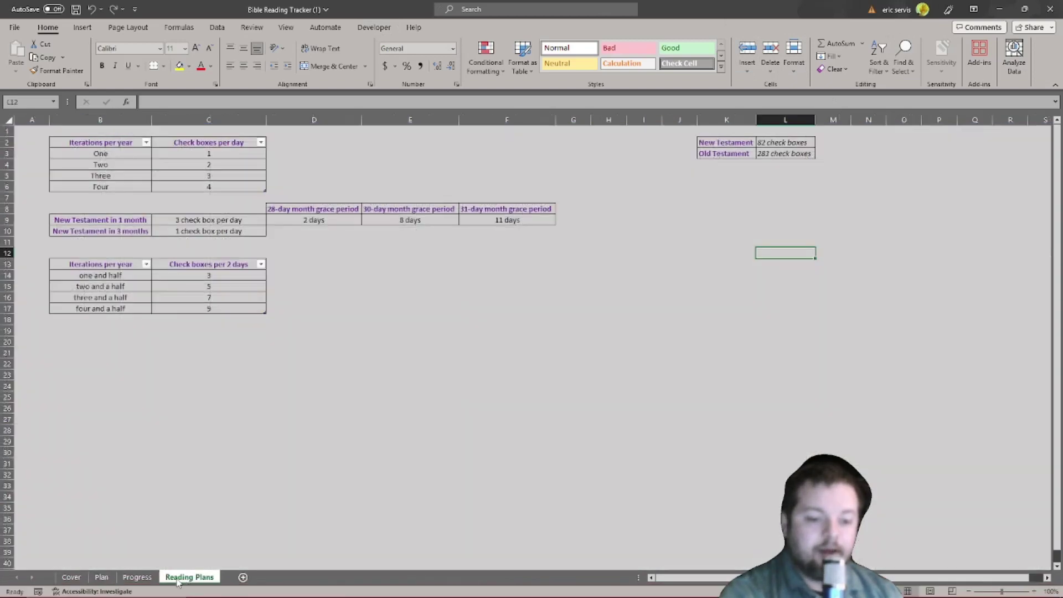
click(133, 579)
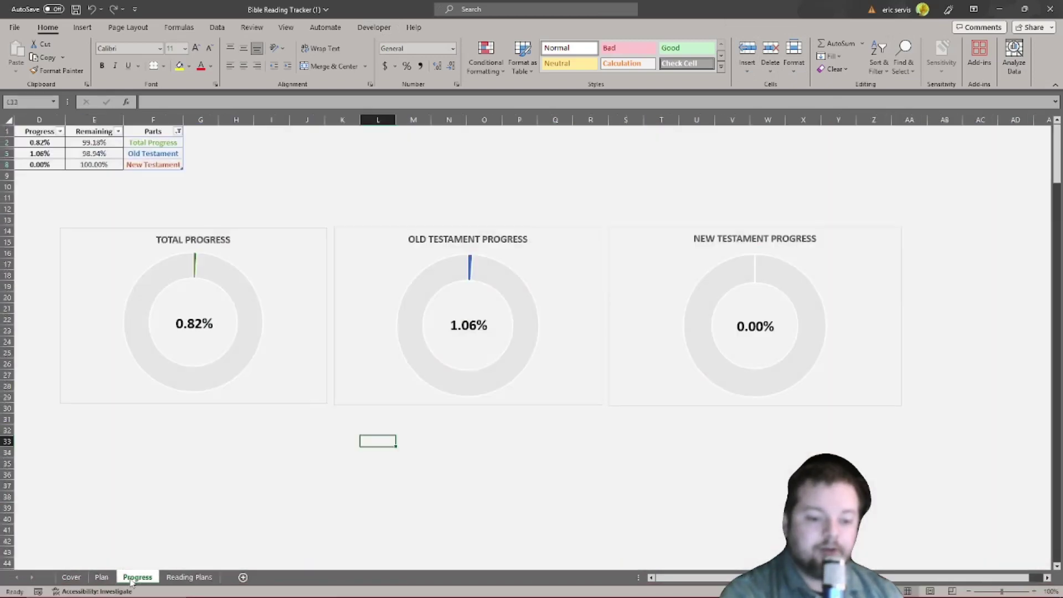
click(101, 577)
click(71, 578)
click(137, 577)
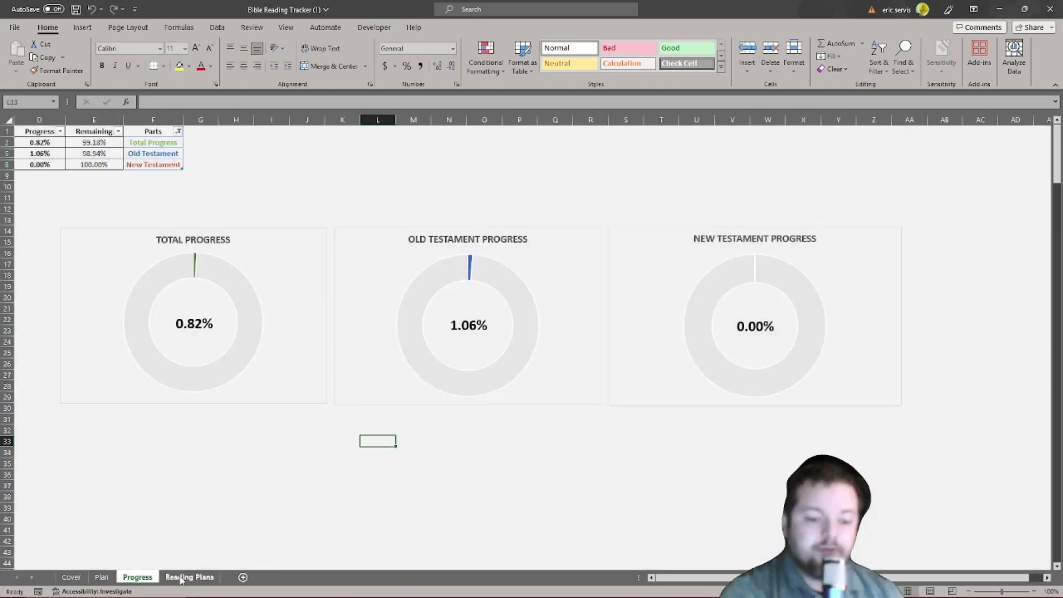
- Glance at the Reading Plans and Progress sheets, and look over the Plan checklist from the Genesis readings down to the last rows
click(189, 578)
click(145, 577)
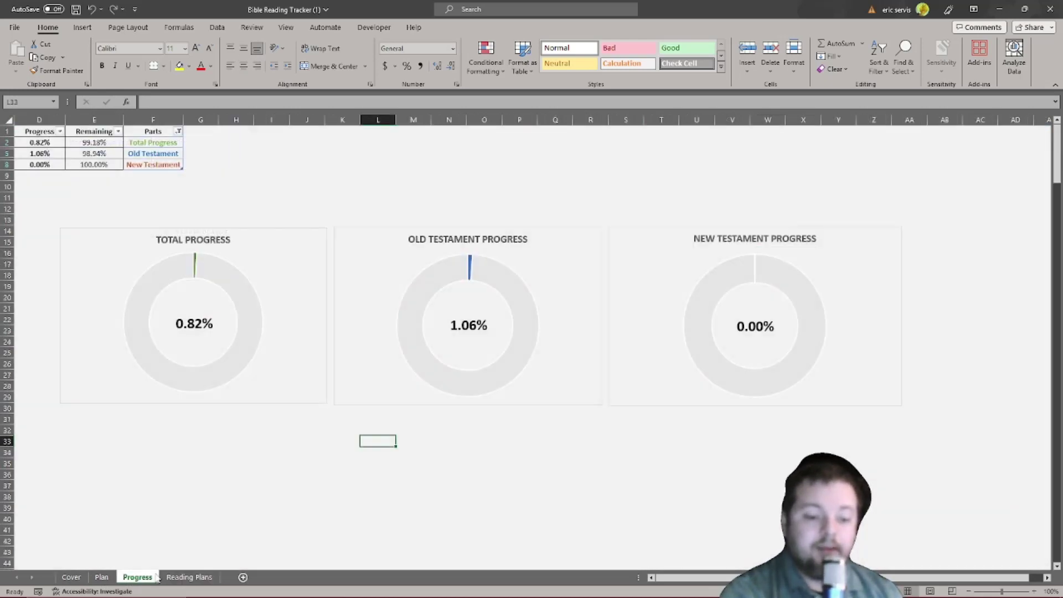
click(103, 578)
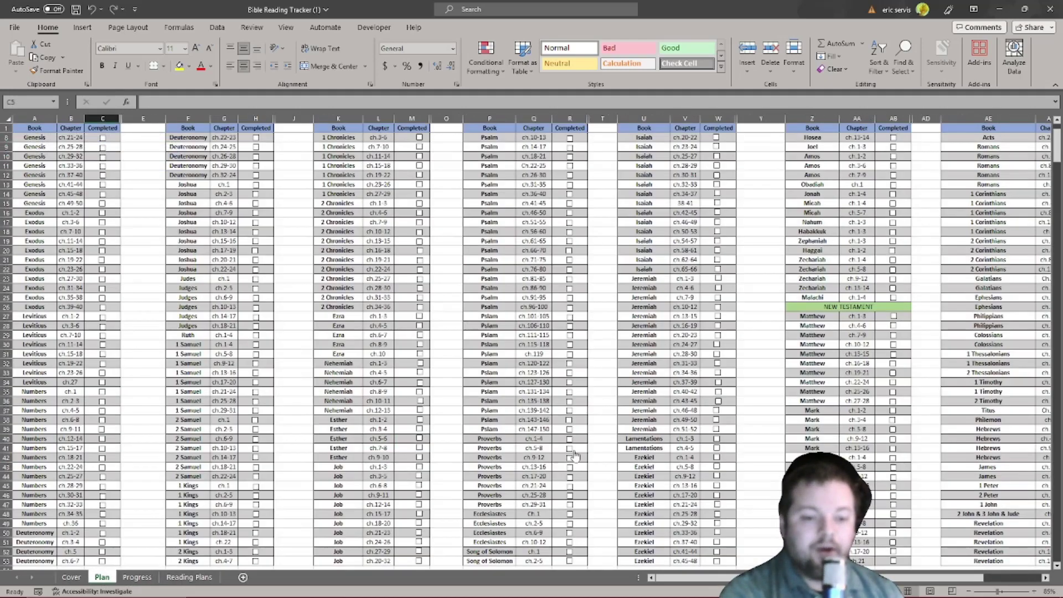
scroll(741, 276, down, 2)
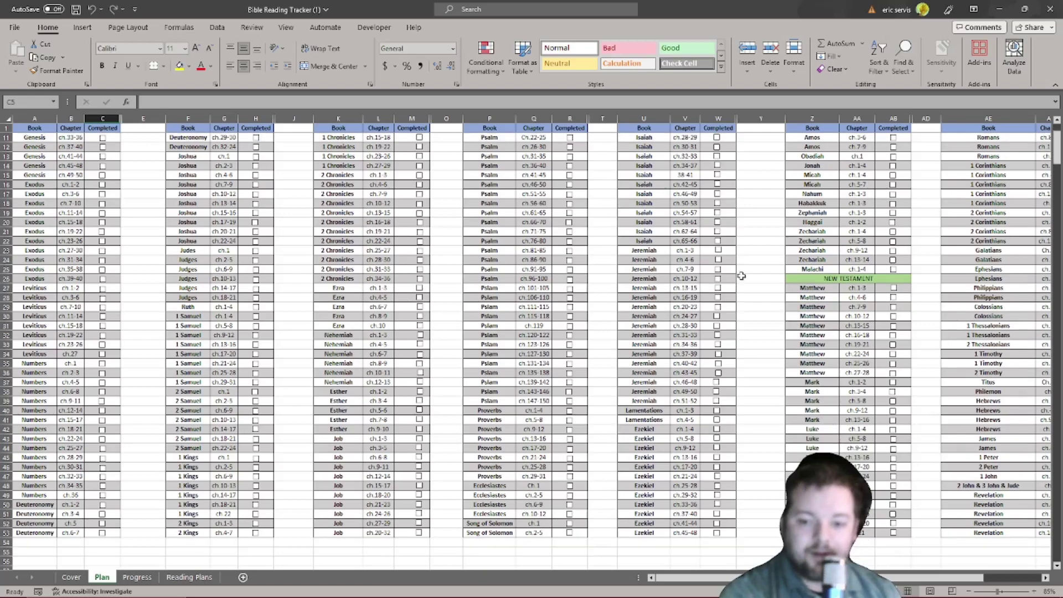
scroll(742, 276, up, 4)
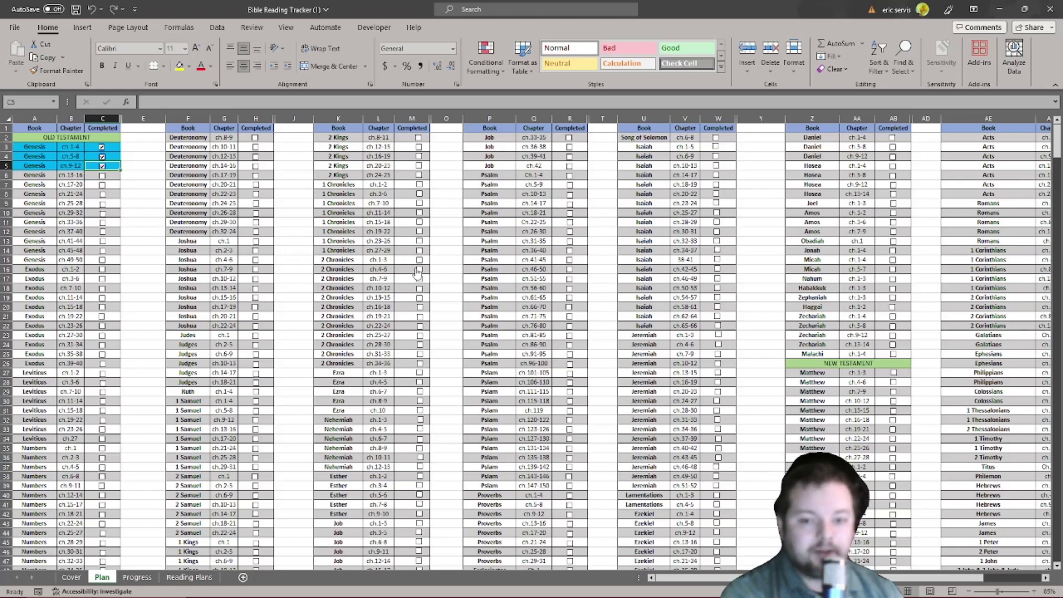
scroll(581, 288, down, 1)
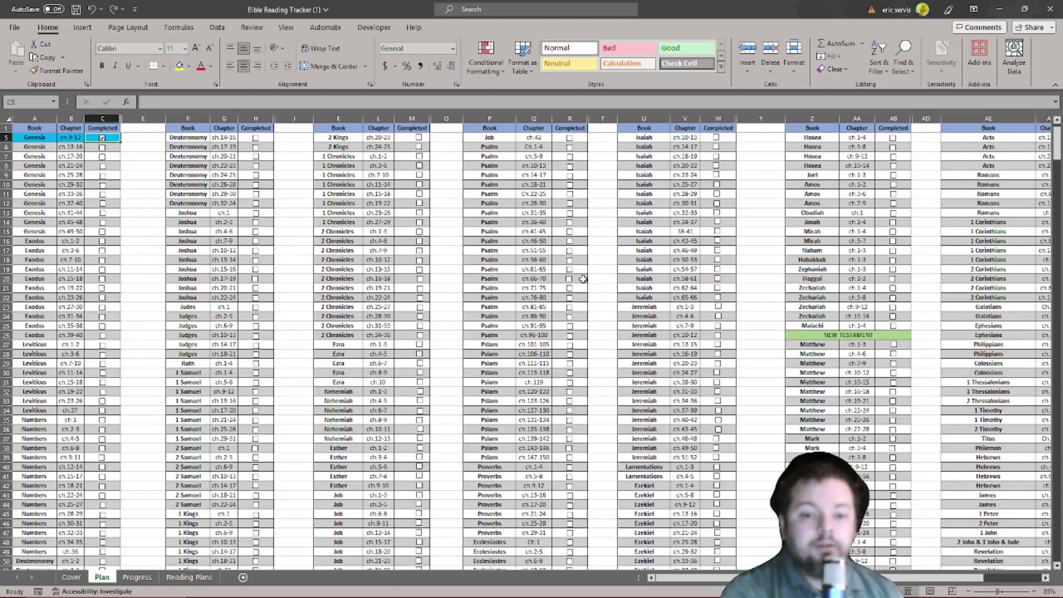
scroll(583, 278, up, 1)
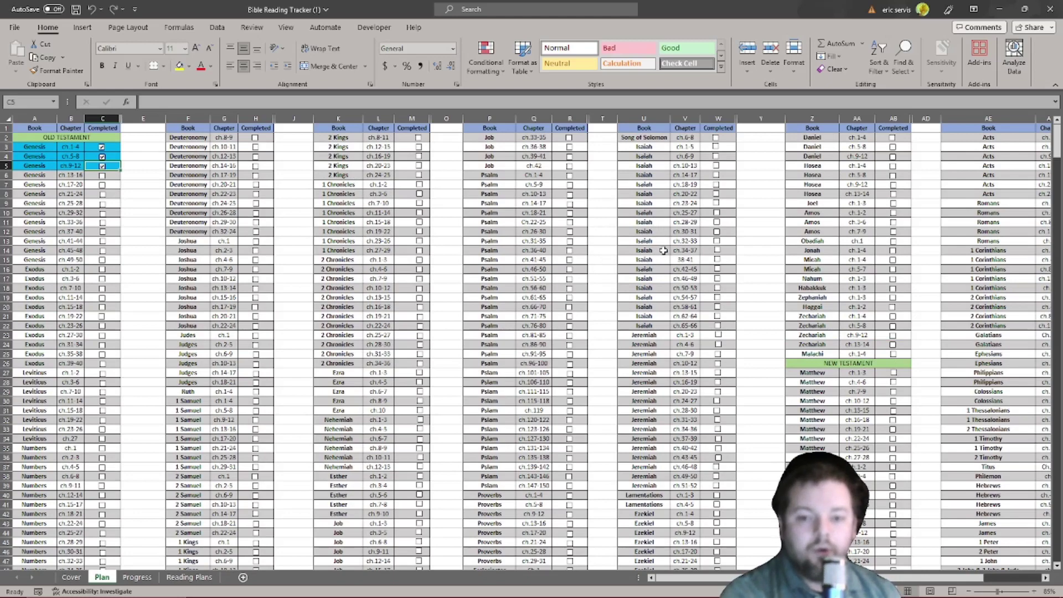
scroll(664, 252, down, 8)
scroll(662, 252, up, 6)
scroll(663, 252, up, 2)
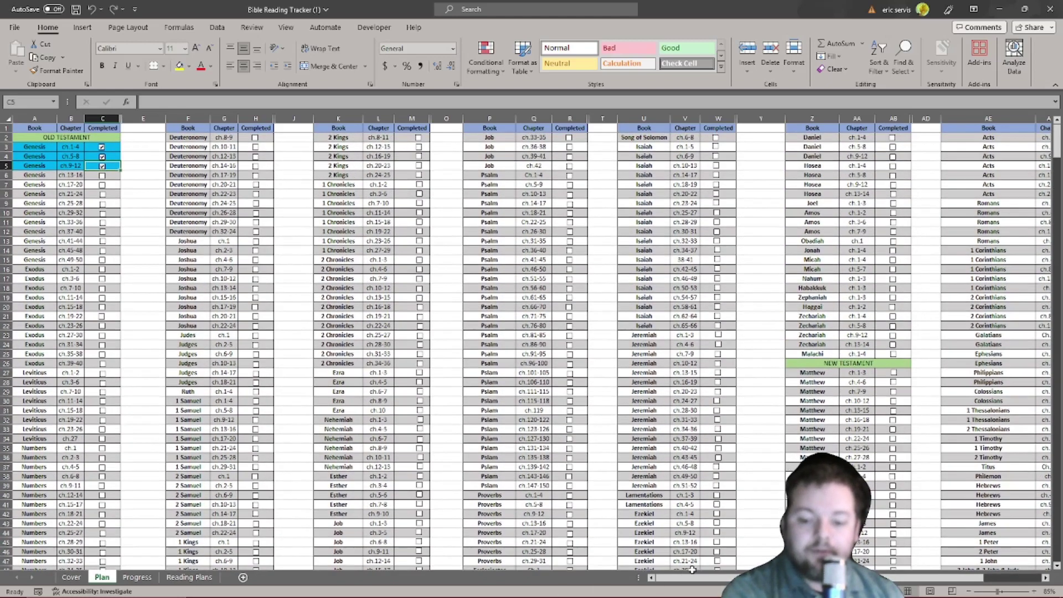
mouse_move(667, 577)
mouse_down()
mouse_move(745, 578)
mouse_move(688, 577)
mouse_up()
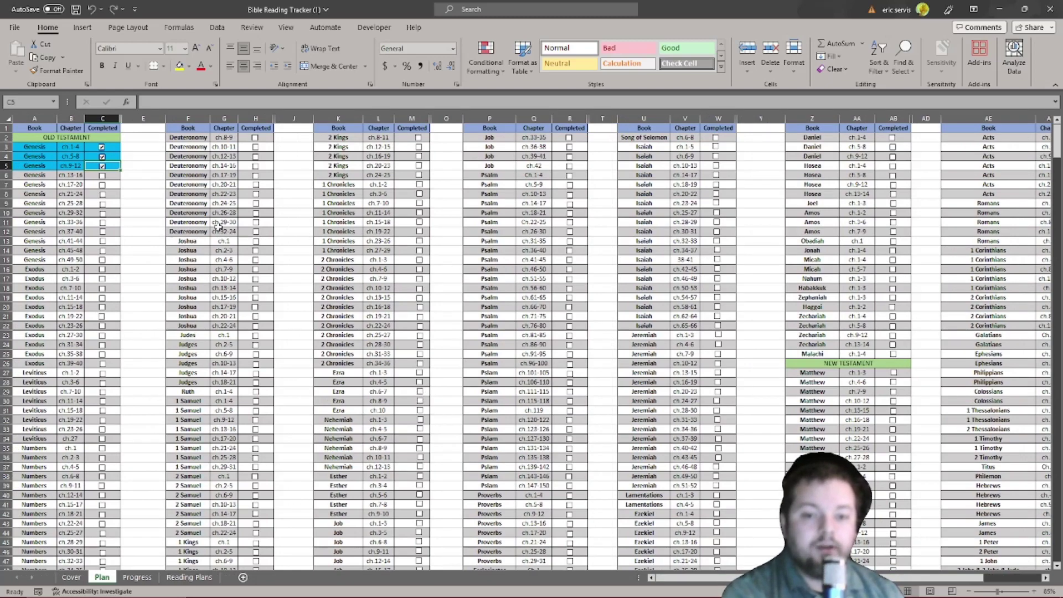
scroll(505, 378, down, 6)
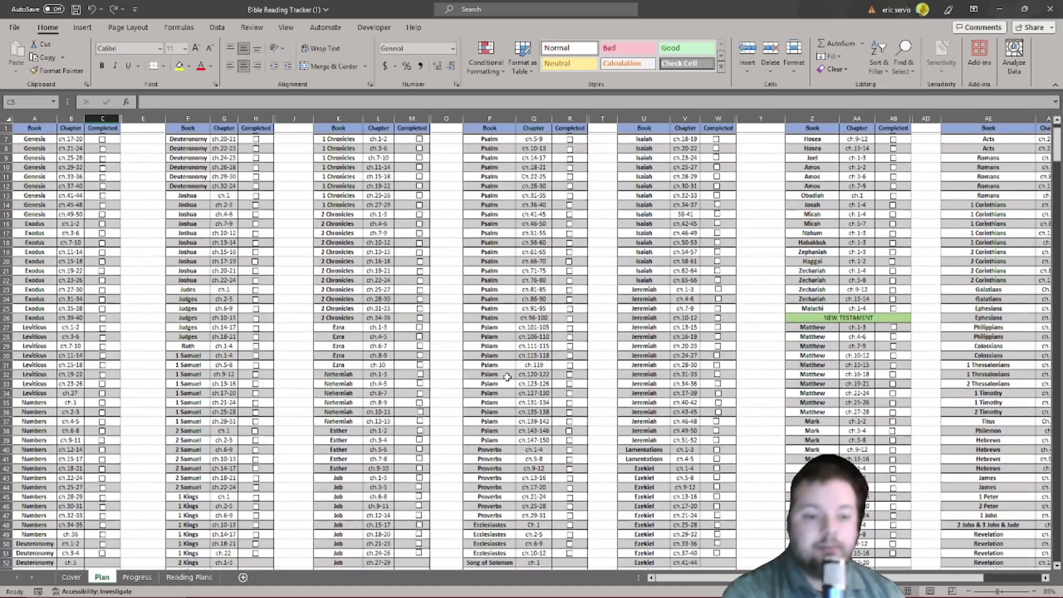
scroll(511, 374, down, 1)
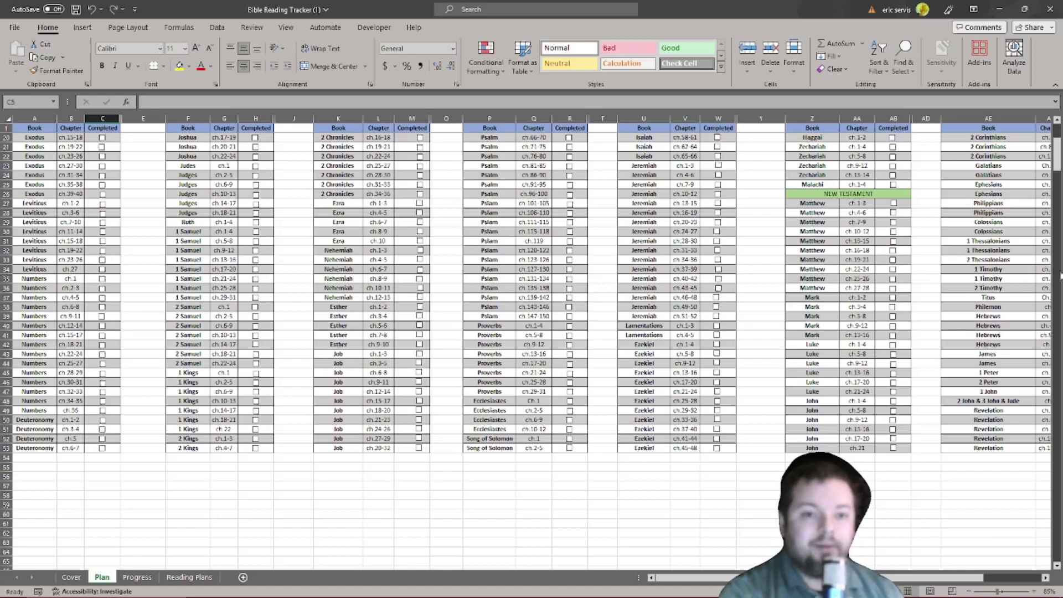
scroll(884, 306, up, 6)
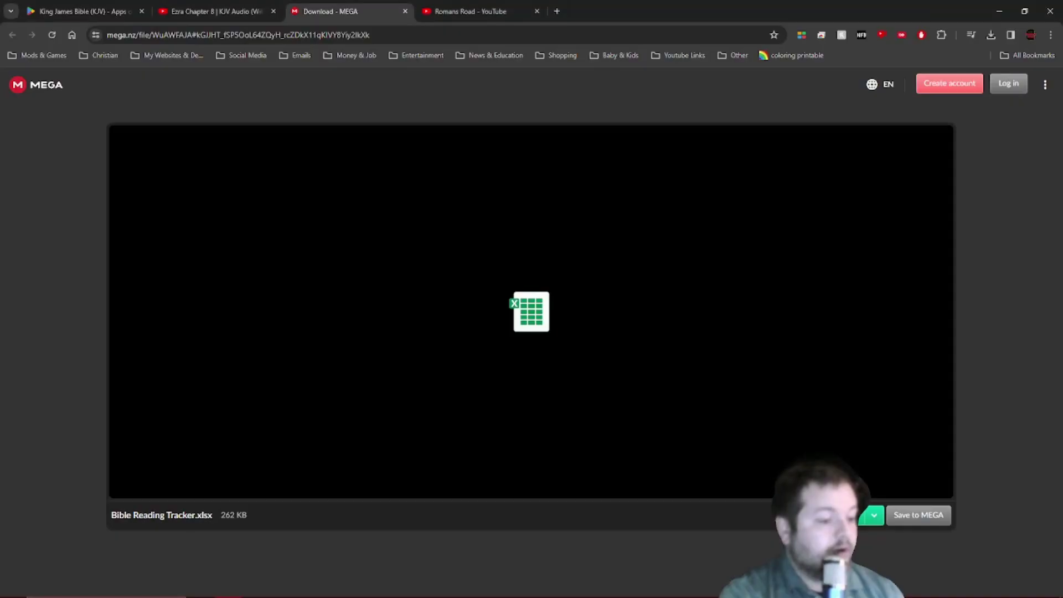
- In Chrome, bring up the Ezra Chapter 8 KJV Audio video page and open the Biblical Pursuit channel from it
click(231, 15)
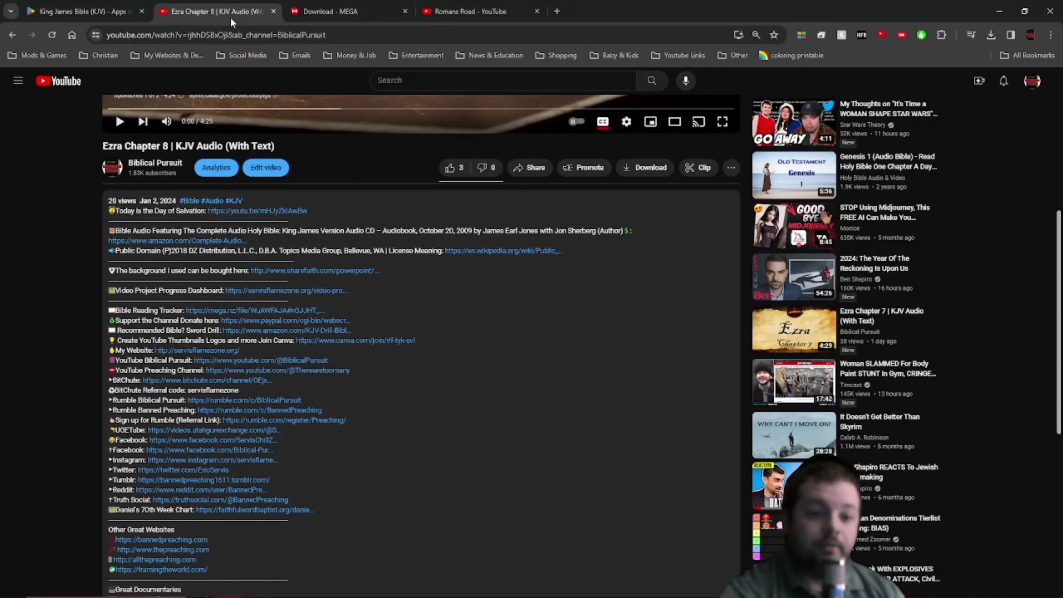
scroll(400, 387, up, 2)
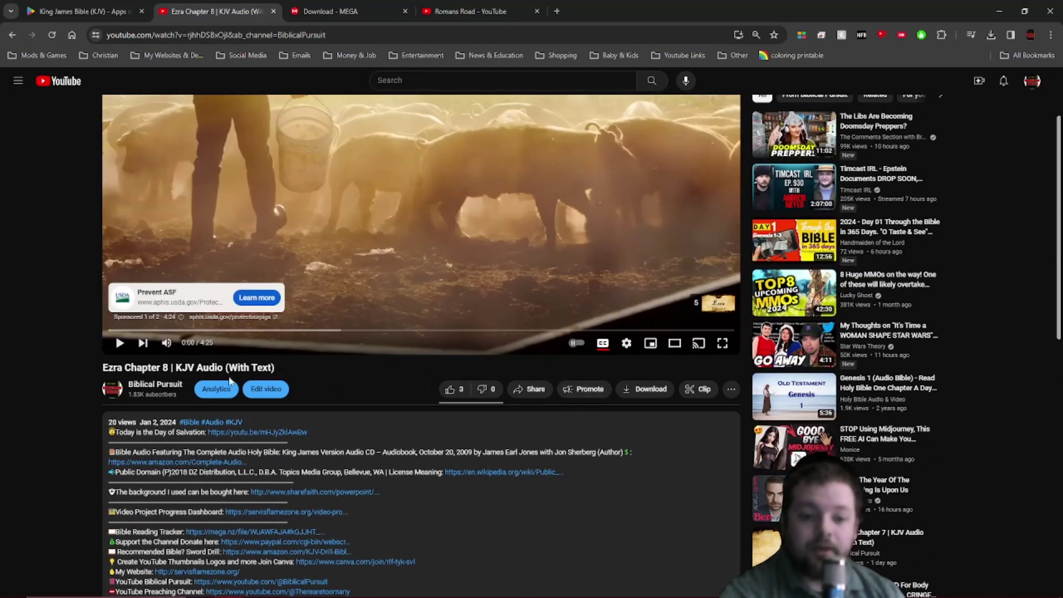
click(165, 388)
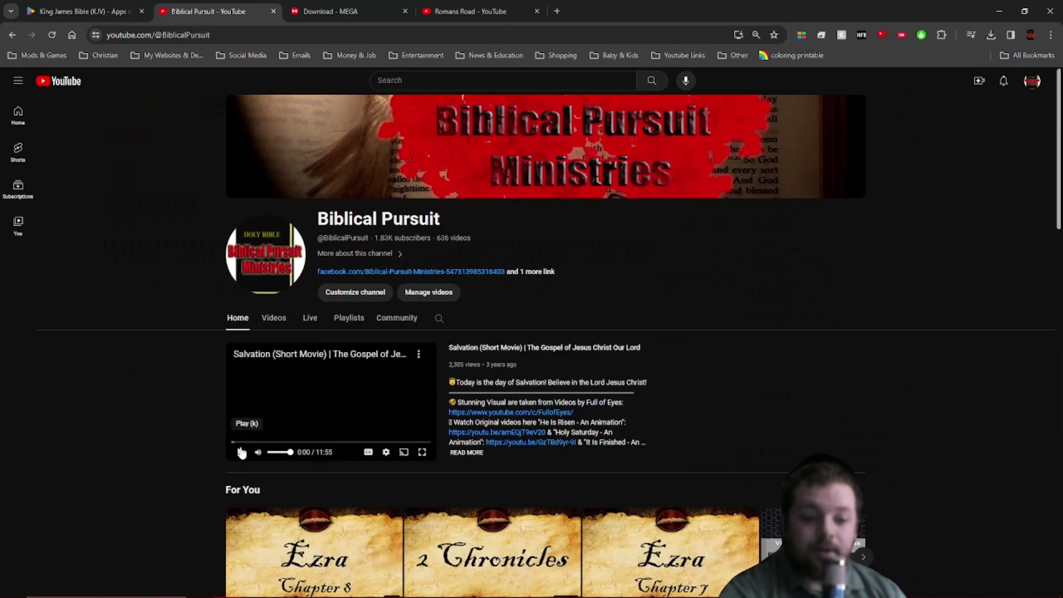
- Look through the Biblical Pursuit channel's home page, including the For You, Videos and Short Movies sections
scroll(769, 328, down, 6)
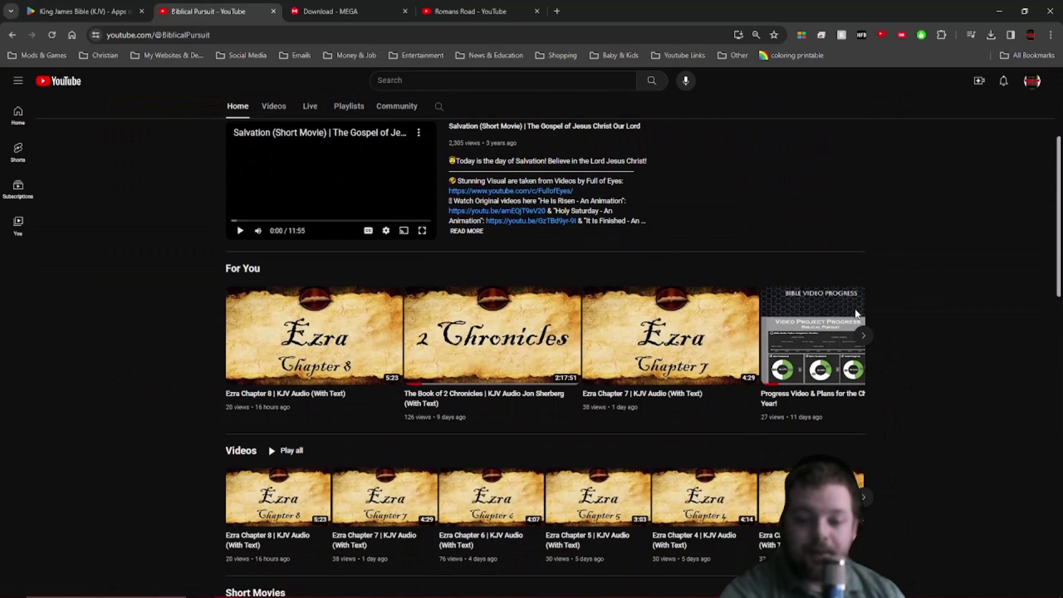
scroll(502, 401, down, 3)
scroll(541, 384, up, 4)
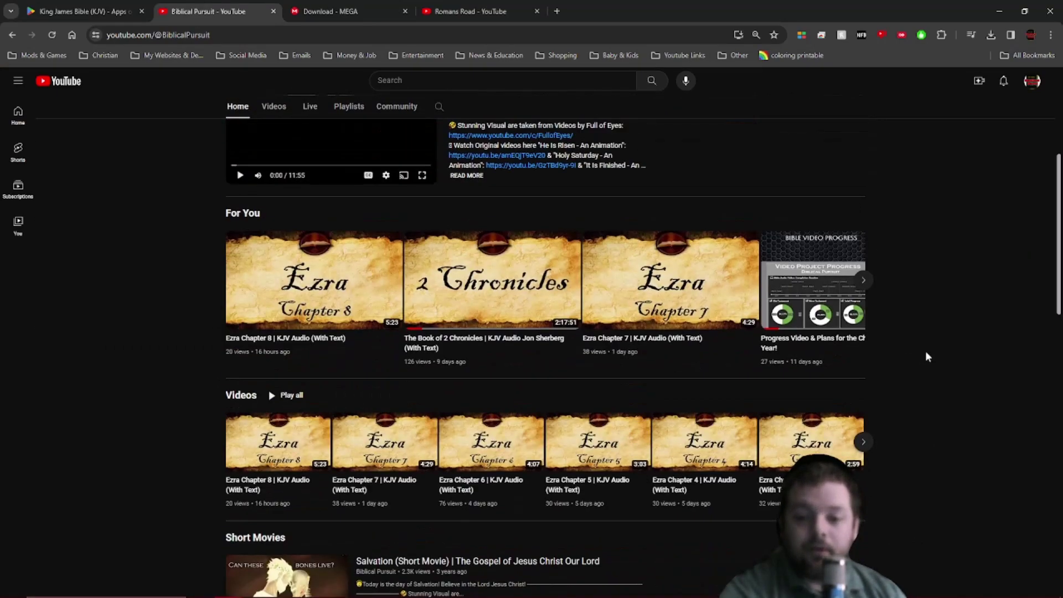
scroll(985, 326, up, 4)
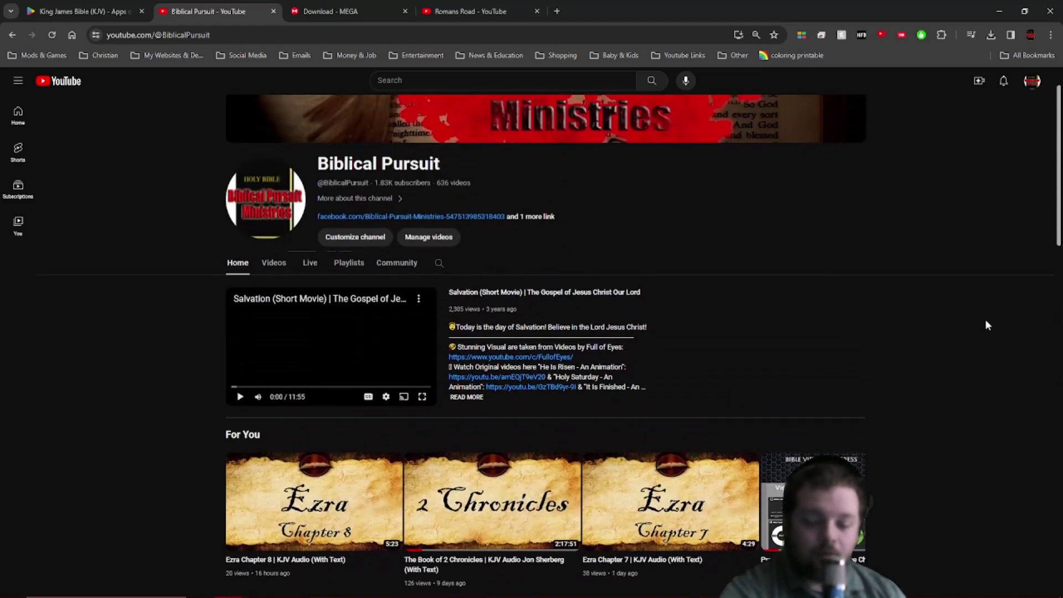
scroll(986, 326, down, 4)
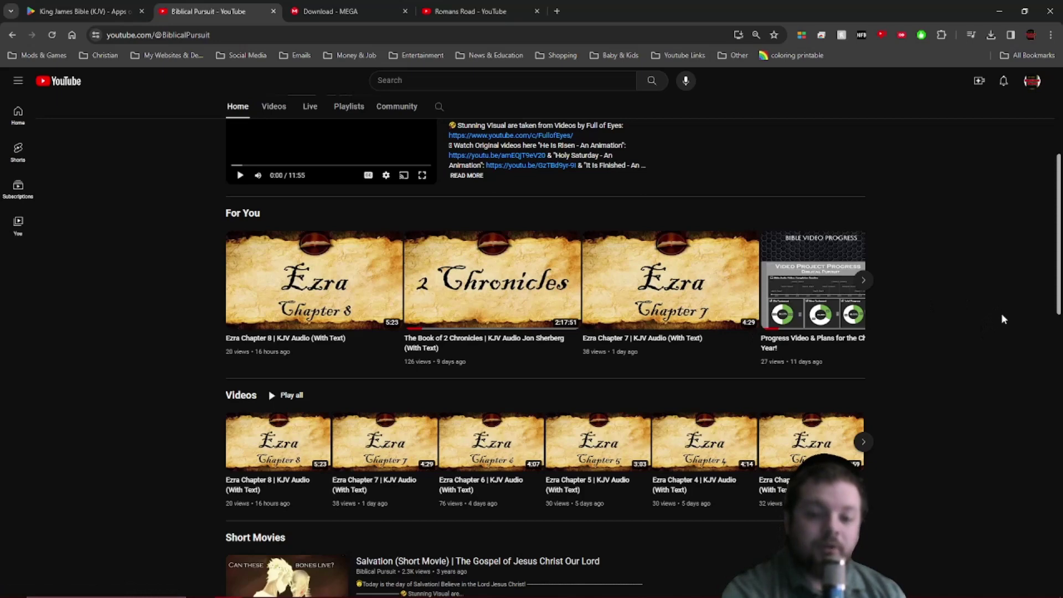
scroll(1002, 315, up, 5)
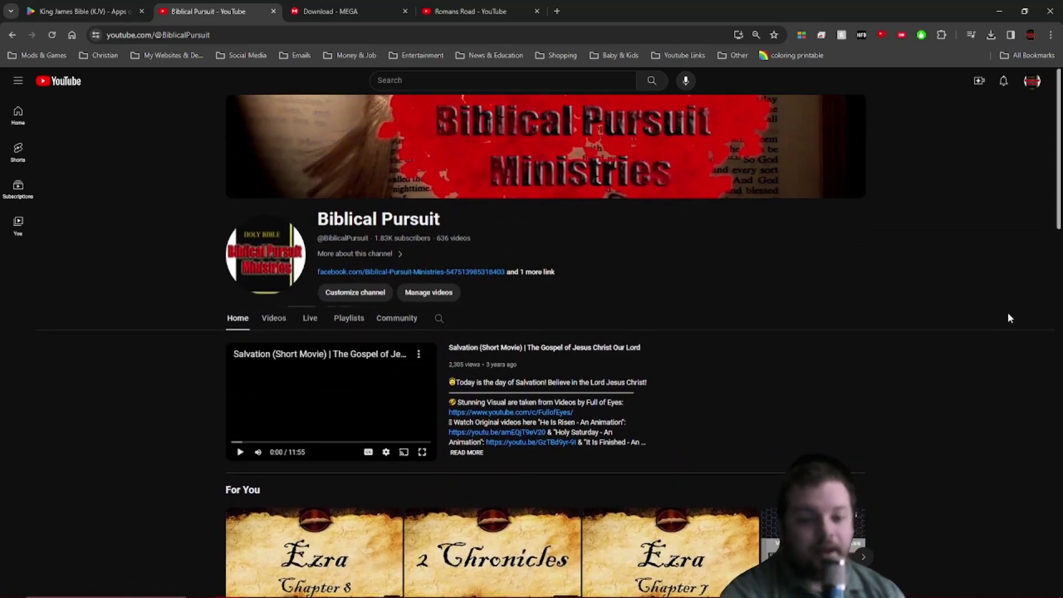
scroll(1008, 318, down, 1)
scroll(1008, 318, down, 2)
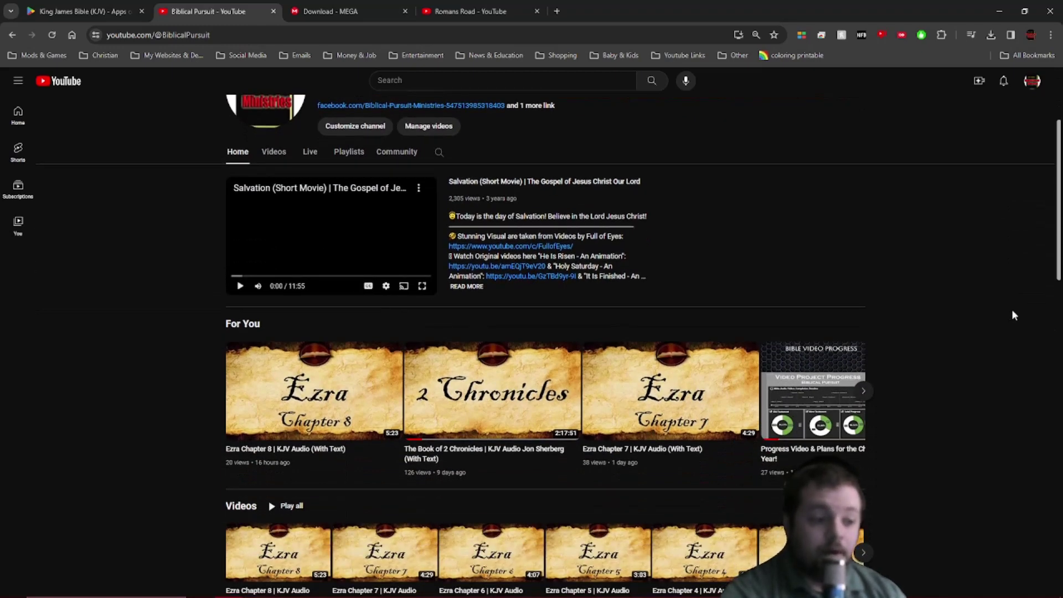
scroll(1014, 315, down, 4)
scroll(1017, 314, up, 2)
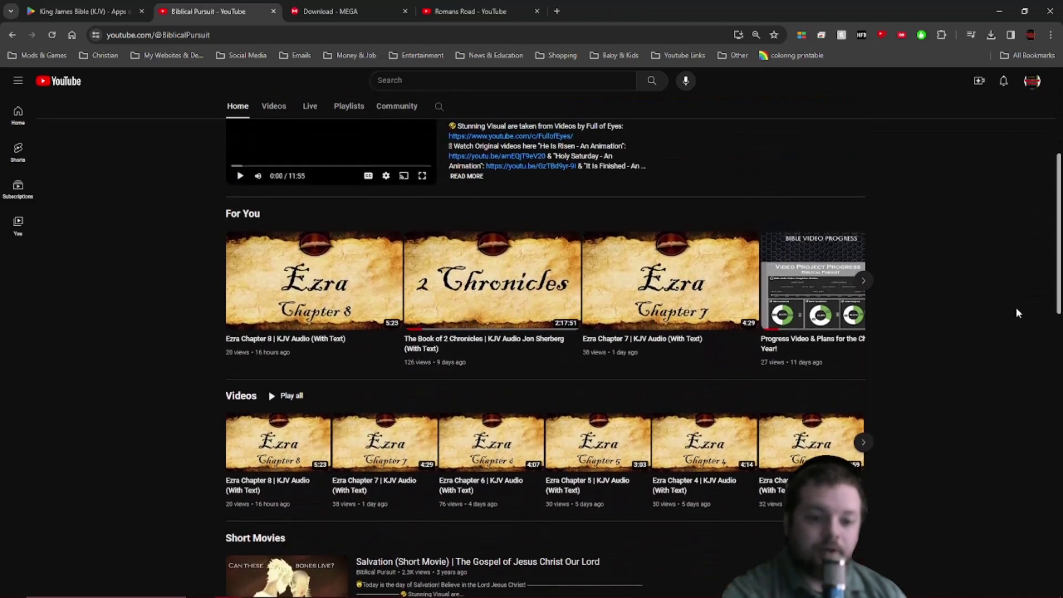
scroll(1018, 313, up, 5)
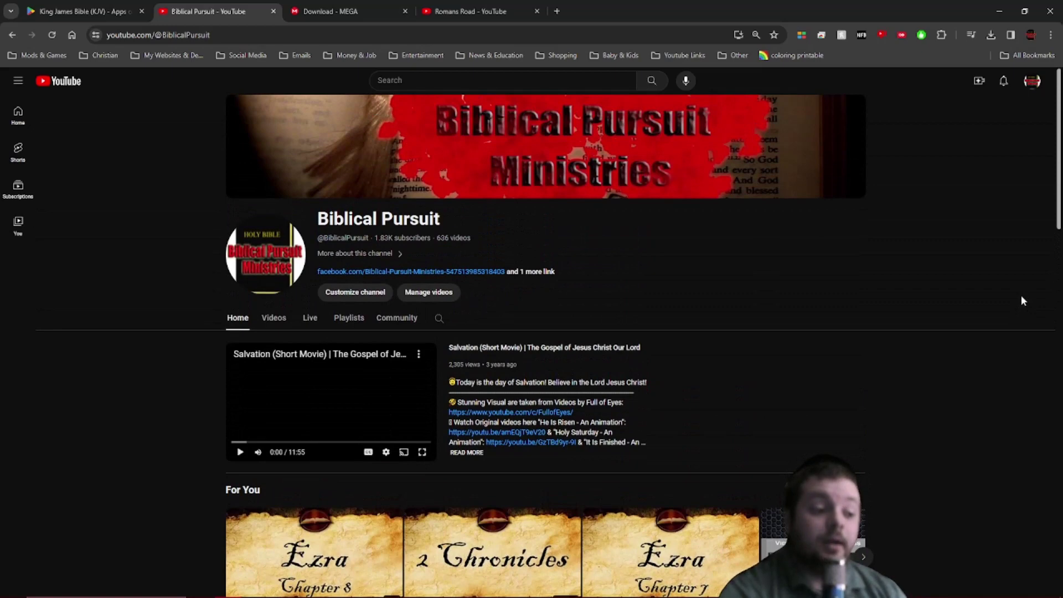
scroll(1021, 296, down, 3)
scroll(1020, 298, up, 3)
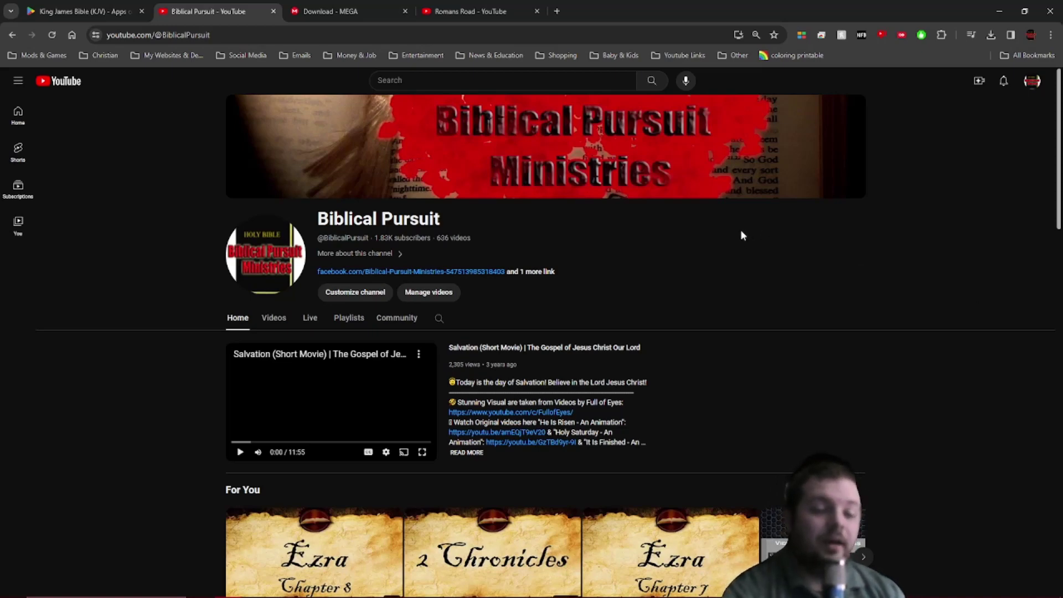
- Switch to the King James Bible (KJV) page on Google Play and look over its screenshots and app description
click(111, 15)
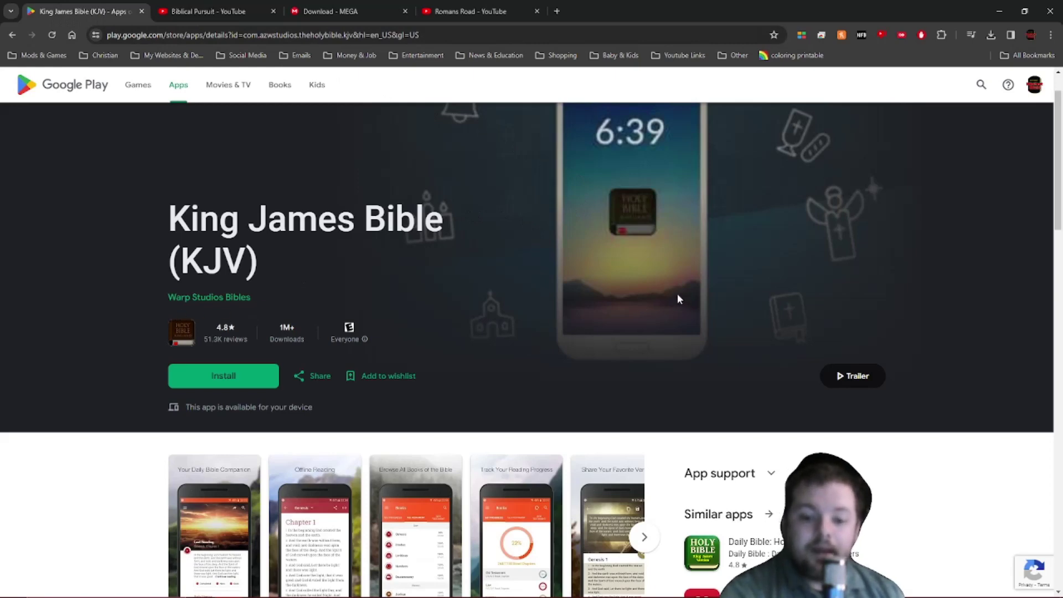
scroll(766, 266, down, 3)
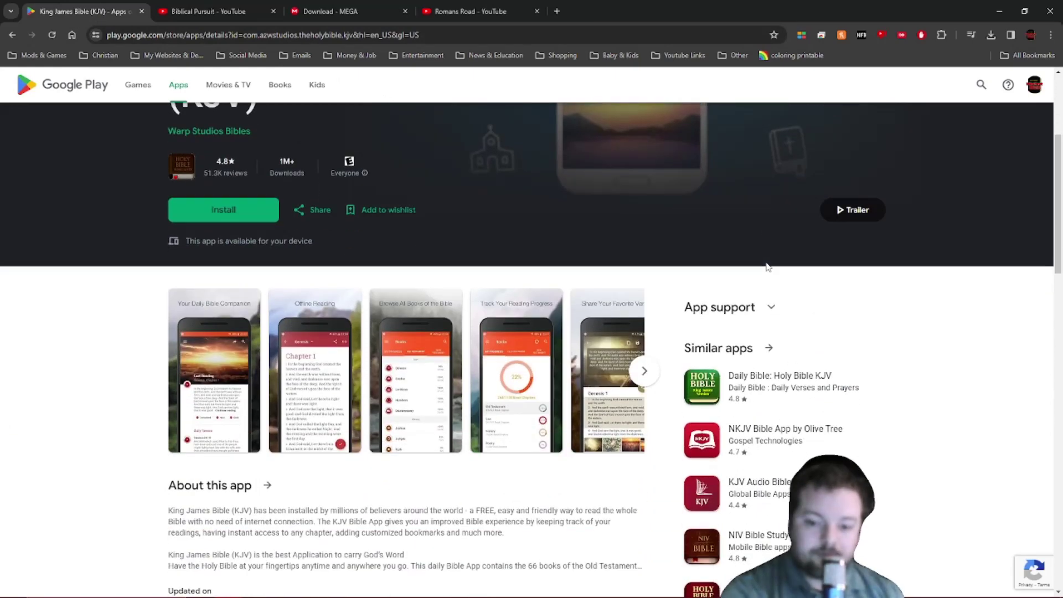